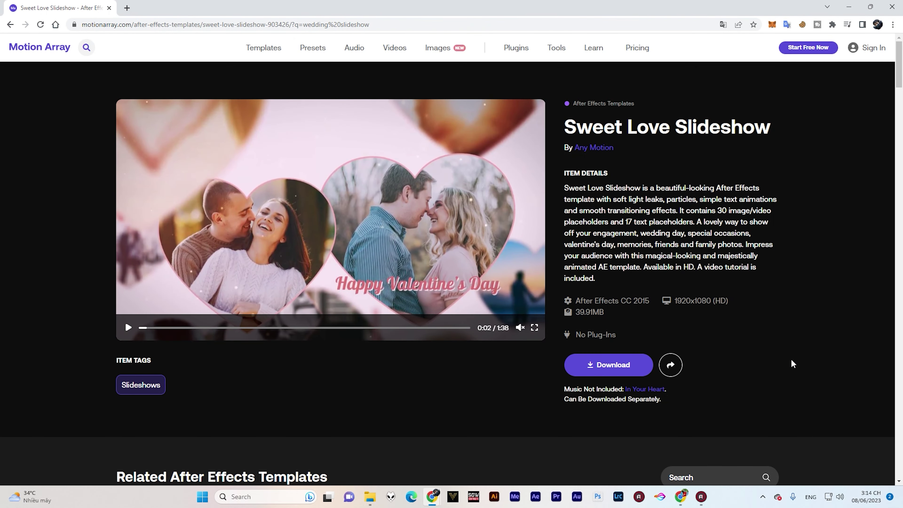
- Play the Sweet Love Slideshow template preview on Motion Array
key("space")
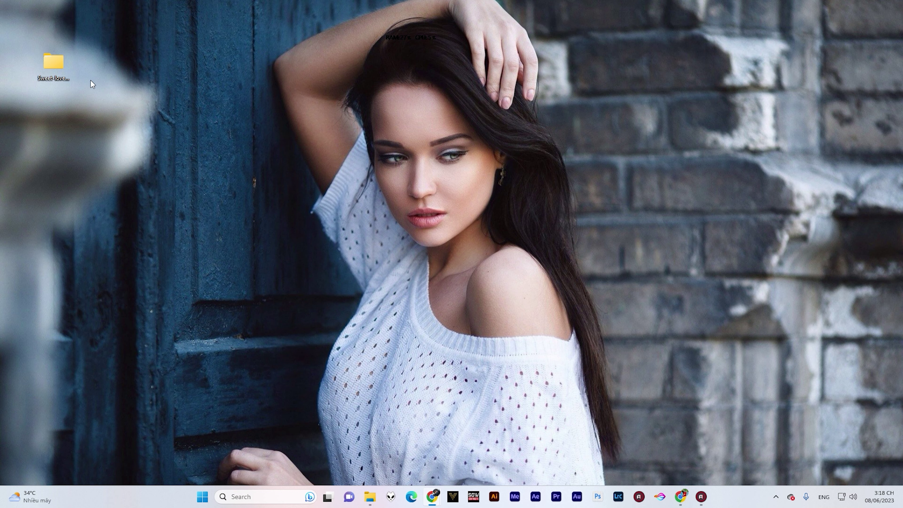
- Open Sweet Love Slideshow.aep from the template's AE Project folder, then close the Explorer window
double_click(52, 61)
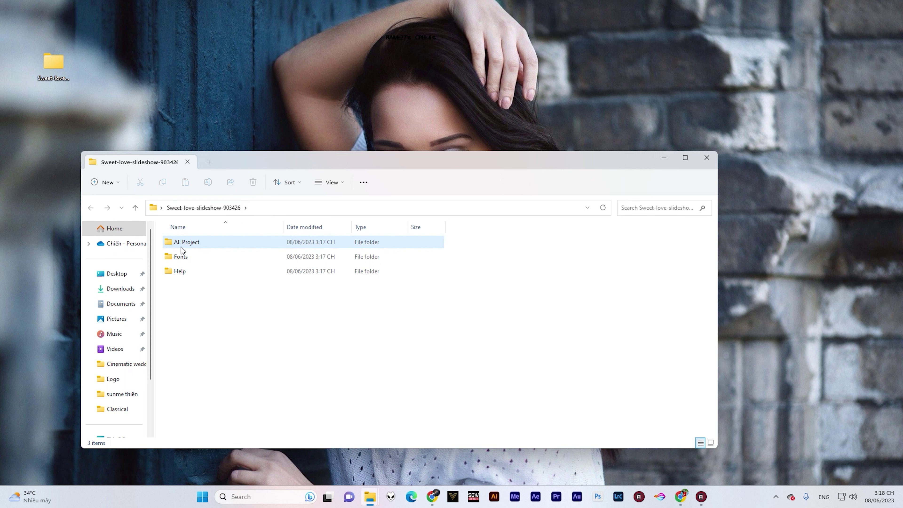
double_click(185, 245)
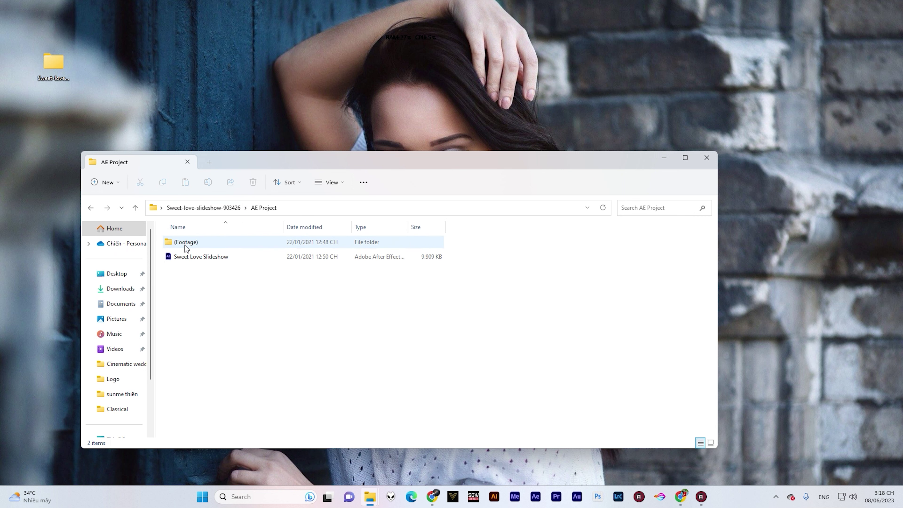
double_click(188, 259)
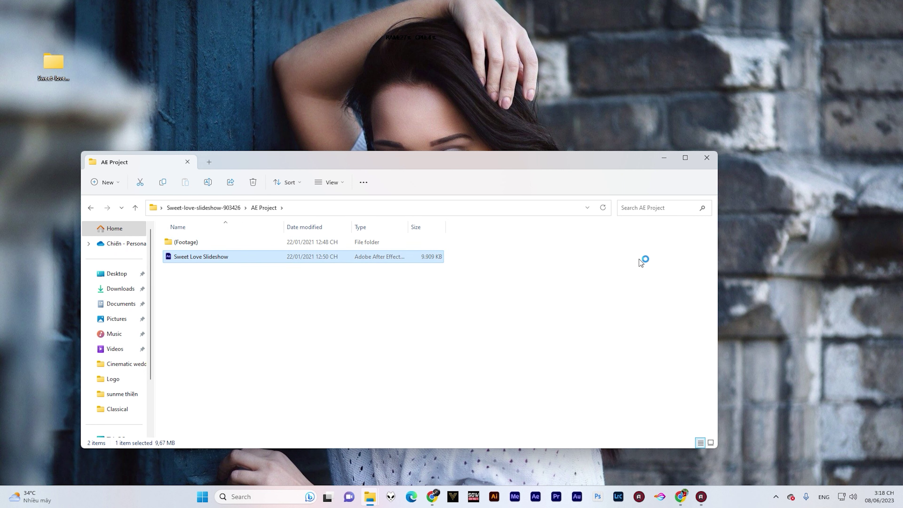
left_click(705, 164)
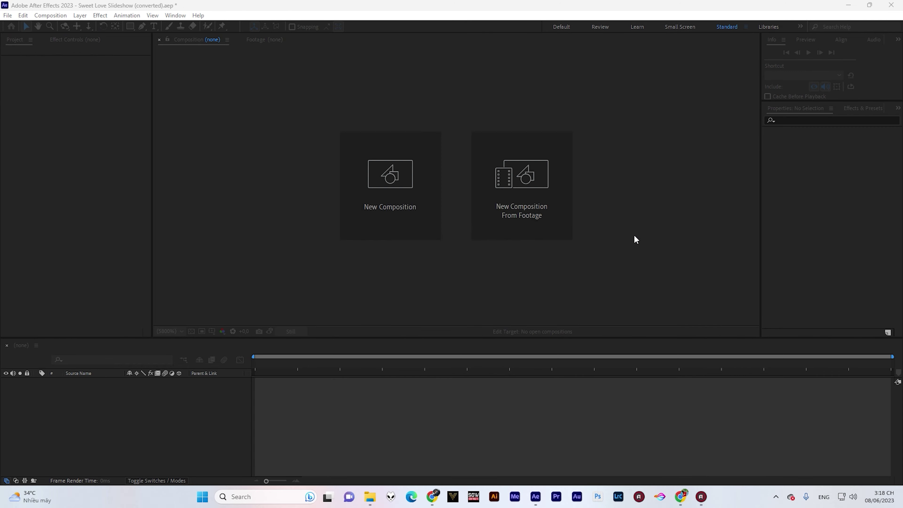
- Dismiss the project alert and missing-fonts warning, then leave the 1.Edit Comps folder expanded
left_click(541, 268)
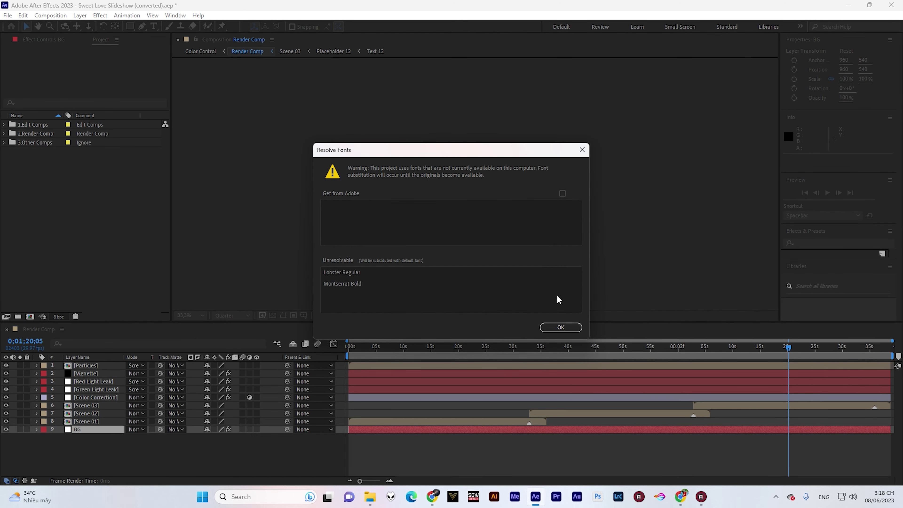
left_click(561, 328)
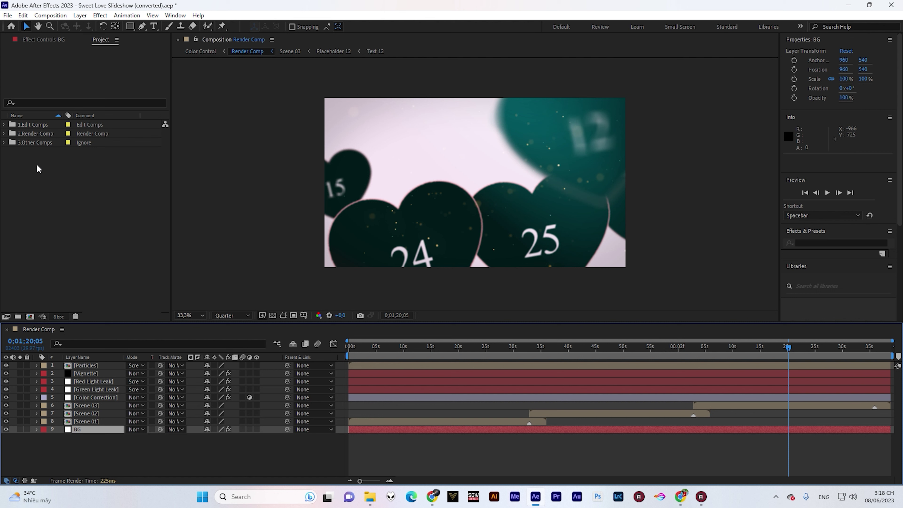
left_click(4, 125)
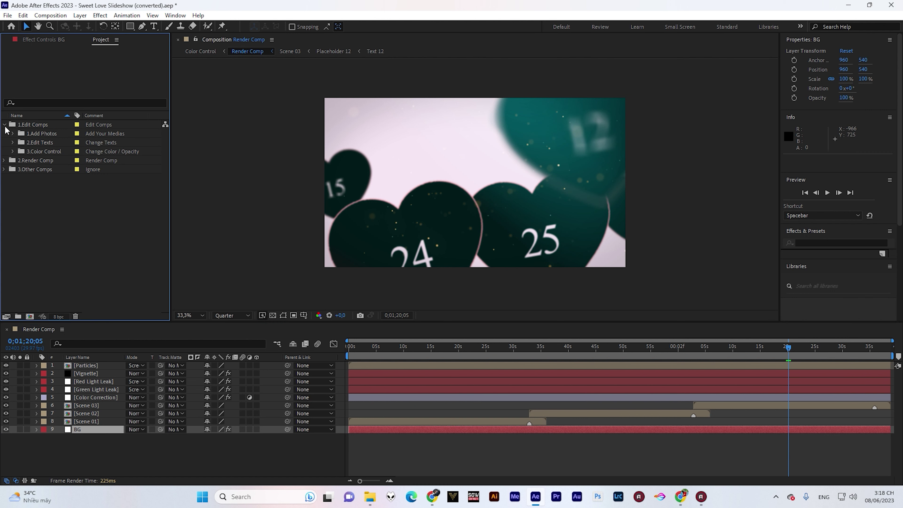
left_click(4, 125)
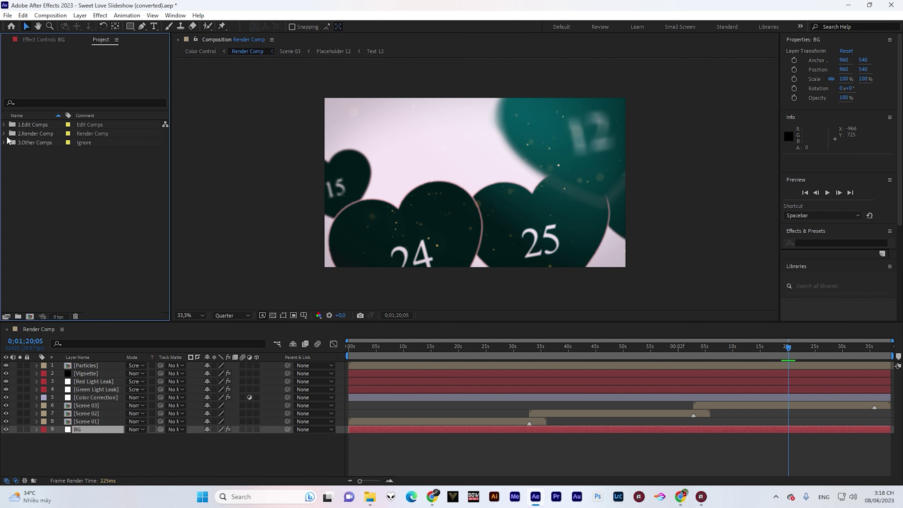
left_click(5, 134)
left_click(4, 134)
left_click(4, 143)
scroll(7, 142, "up", 3)
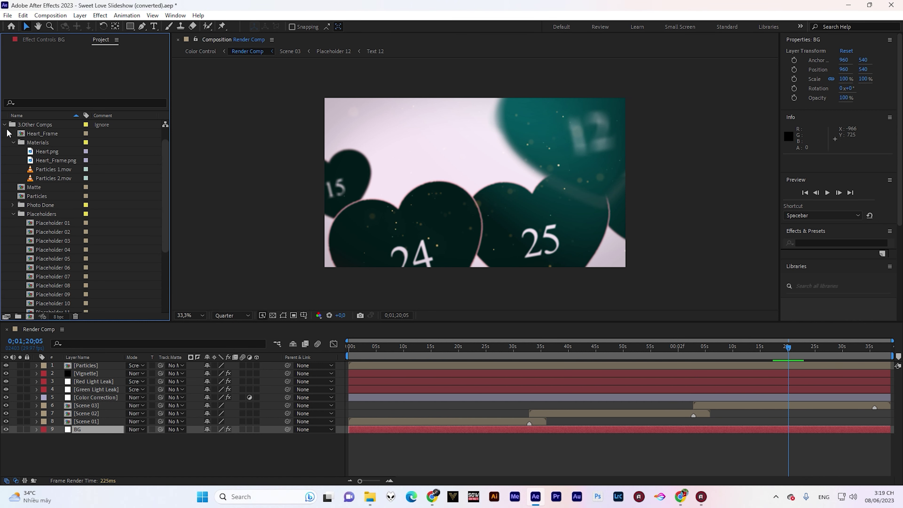
left_click(4, 143)
left_click(4, 124)
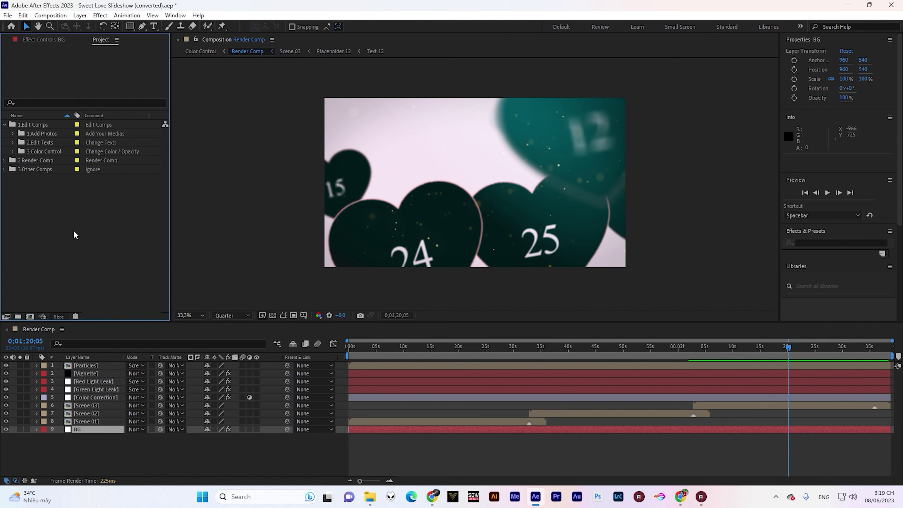
- Import eight wedding JPG photos from ALBUM KOREA folder 8 into the project
double_click(74, 231)
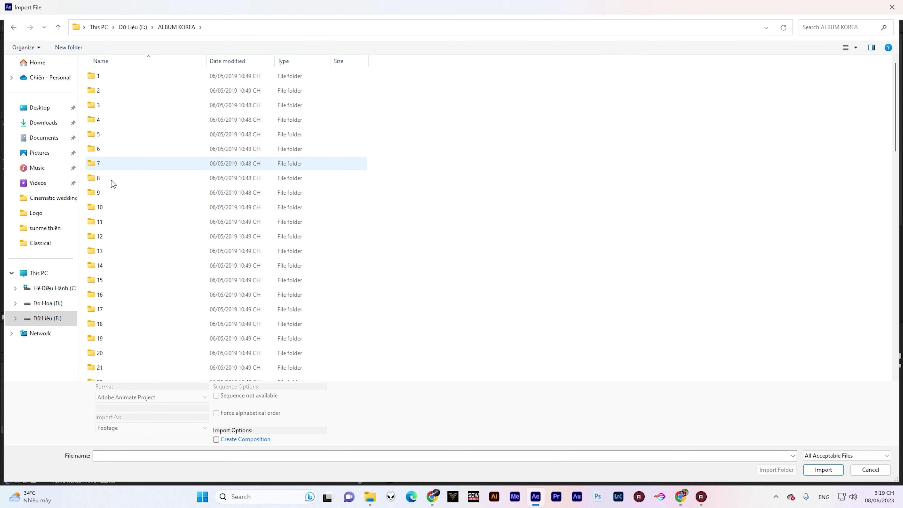
double_click(103, 177)
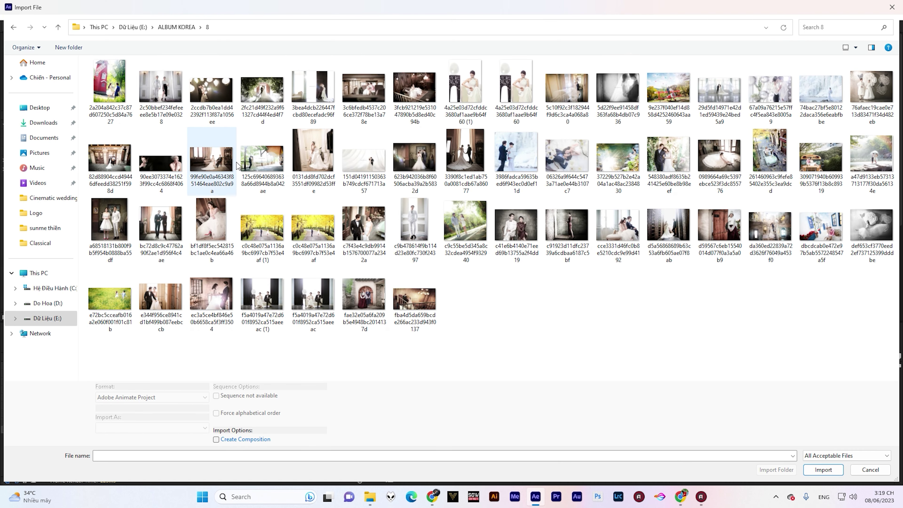
left_click(211, 160)
left_click(567, 156, "shift")
left_click(814, 470)
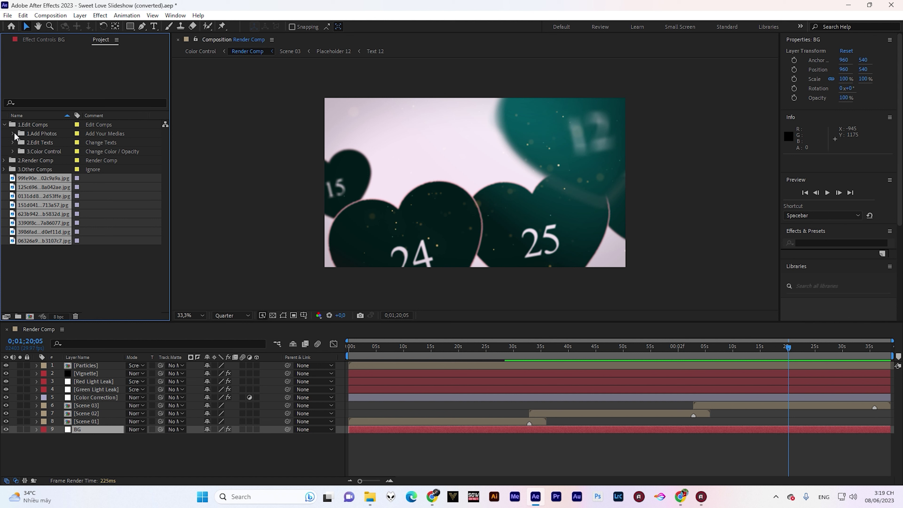
- Open the Photo 01 placeholder comp and add the first wedding photo to its timeline
left_click(15, 133)
scroll(57, 202, "down", 3)
scroll(57, 202, "down", 4)
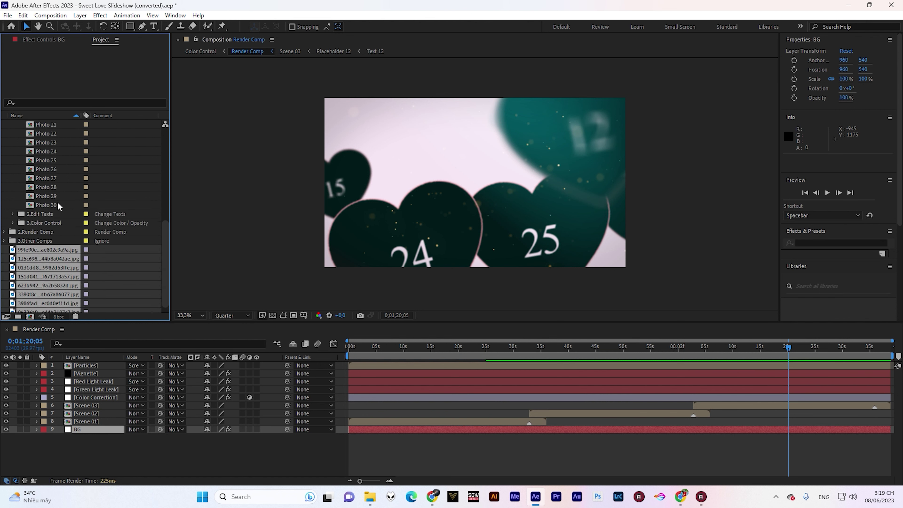
scroll(50, 209, "up", 4)
scroll(51, 209, "up", 3)
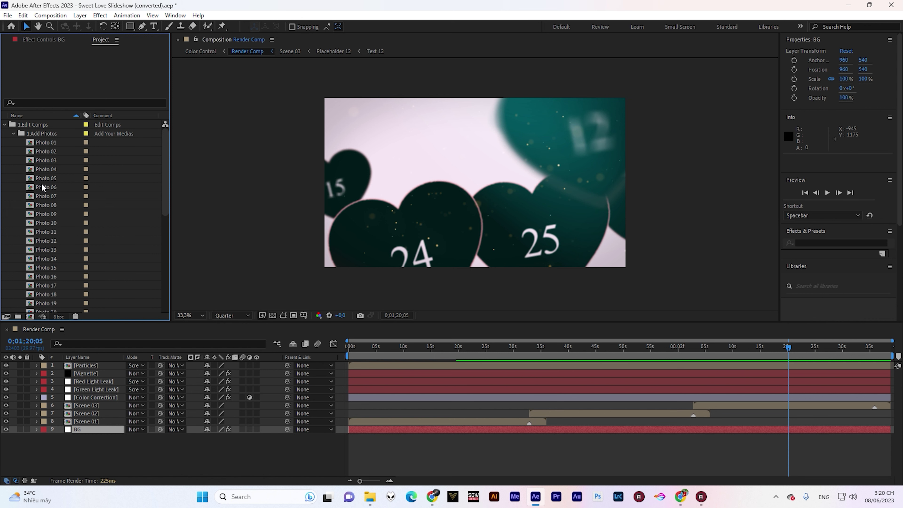
double_click(31, 143)
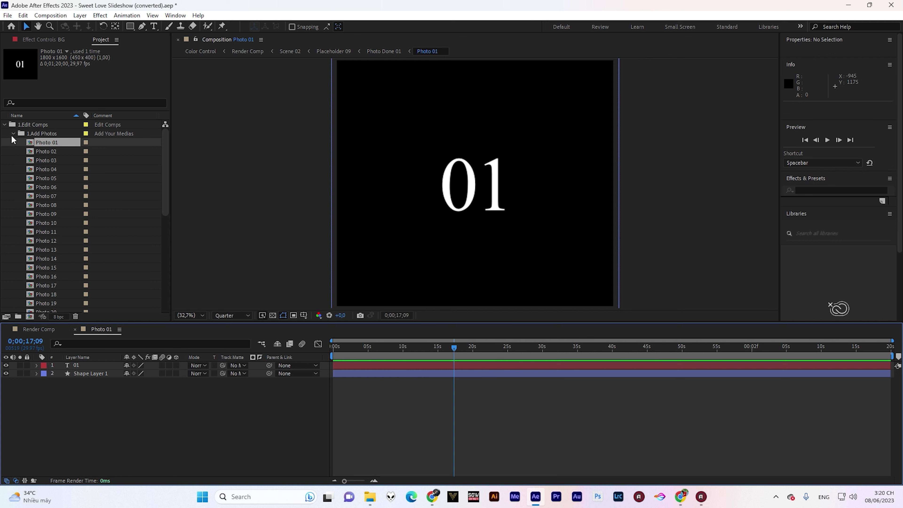
scroll(59, 214, "down", 4)
scroll(59, 214, "down", 4)
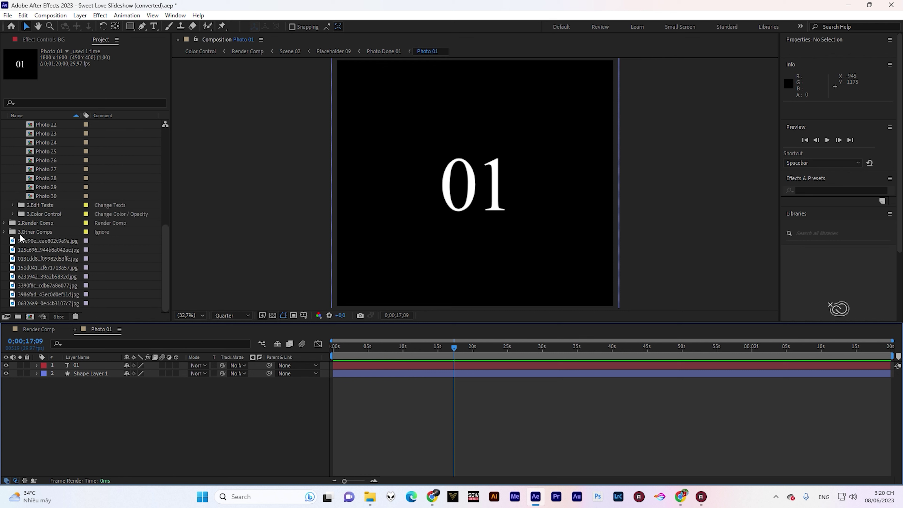
left_click(13, 242)
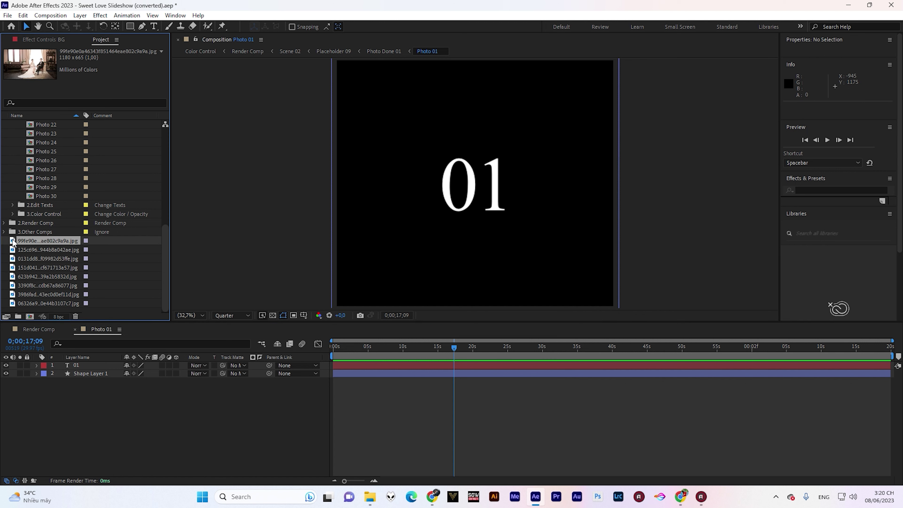
left_click_drag(13, 242, 39, 390)
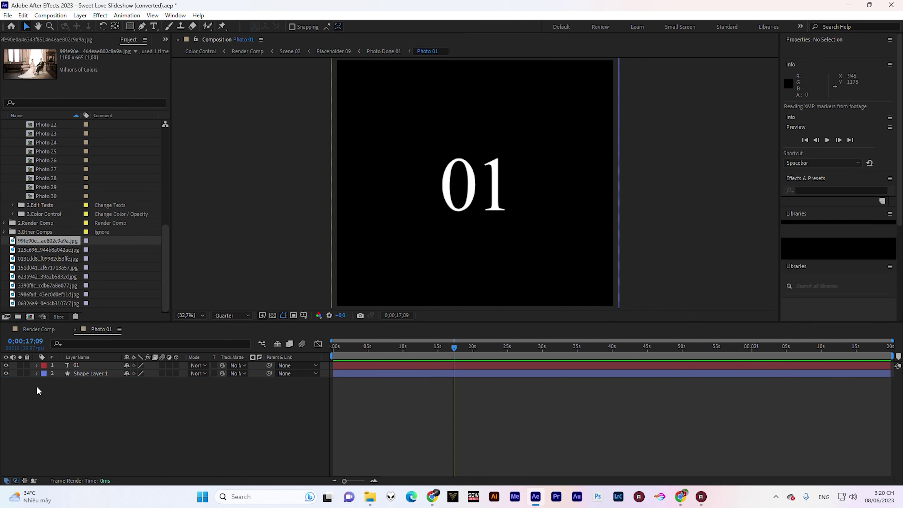
- Hide the shape and 01 number layers, then scale the photo to 250% and shift it left
left_click(6, 374)
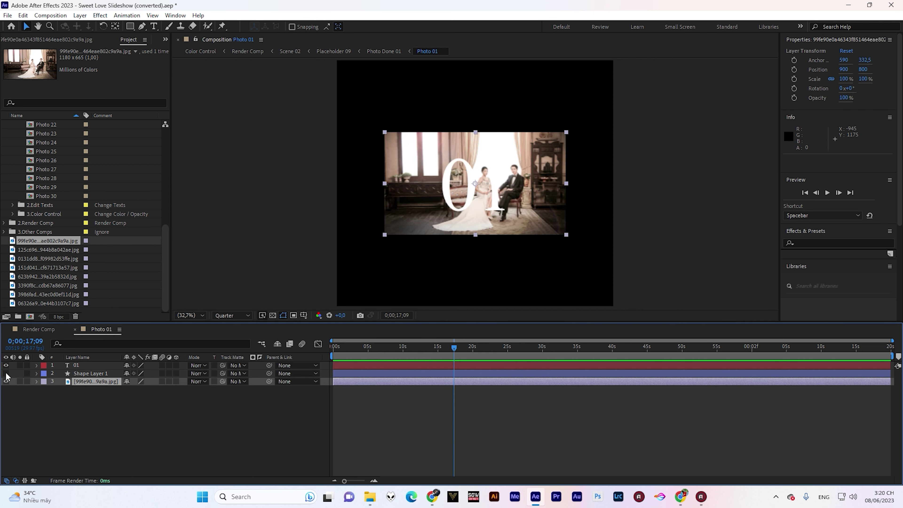
left_click(5, 365)
left_click(6, 365)
left_click(6, 365)
left_click(6, 365)
left_click(6, 366)
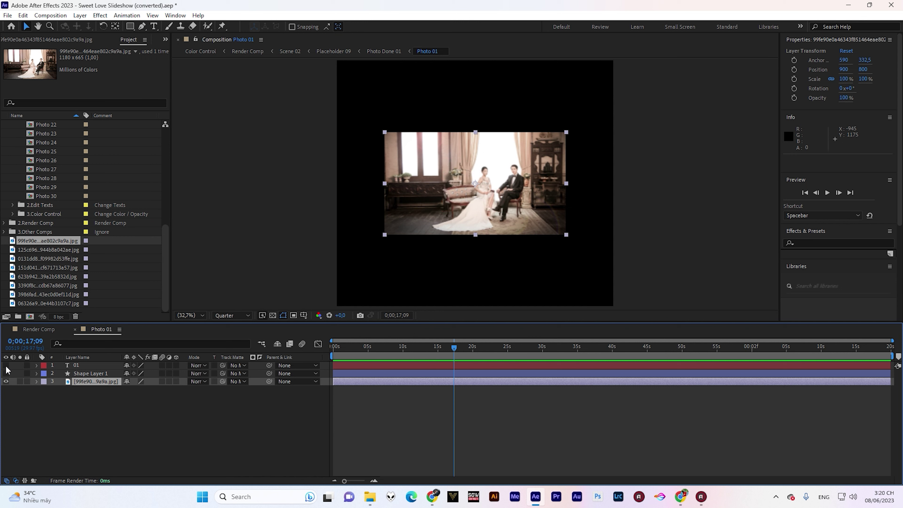
left_click(36, 381)
left_click(45, 392)
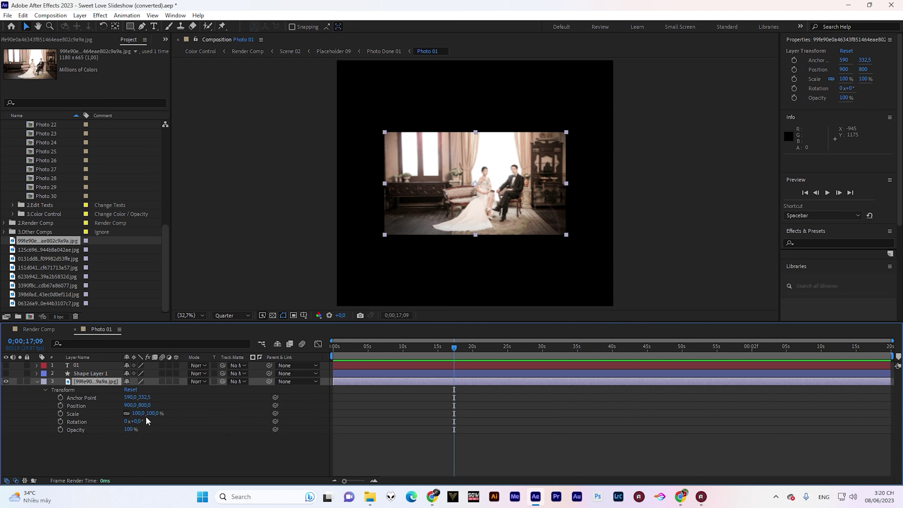
left_click_drag(151, 413, 220, 413)
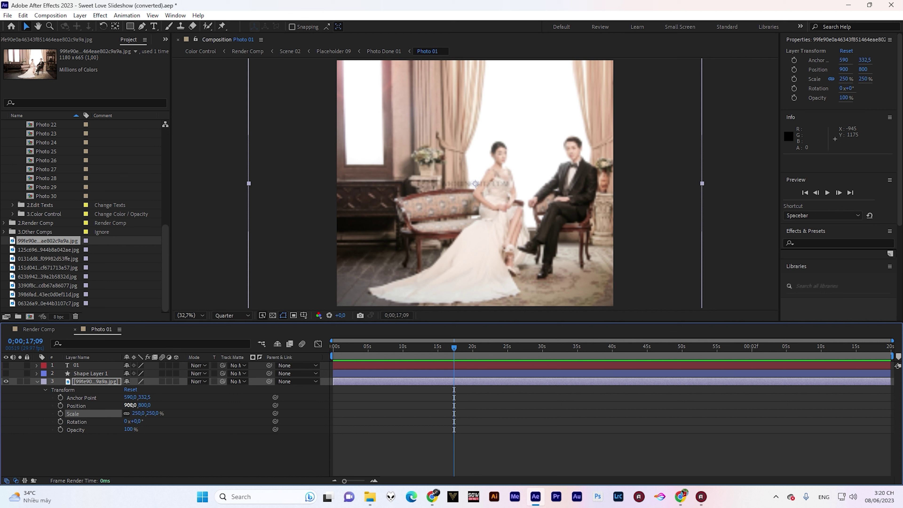
mouse_move(132, 405)
left_mouse_down()
mouse_move(32, 408)
mouse_move(67, 406)
left_mouse_up()
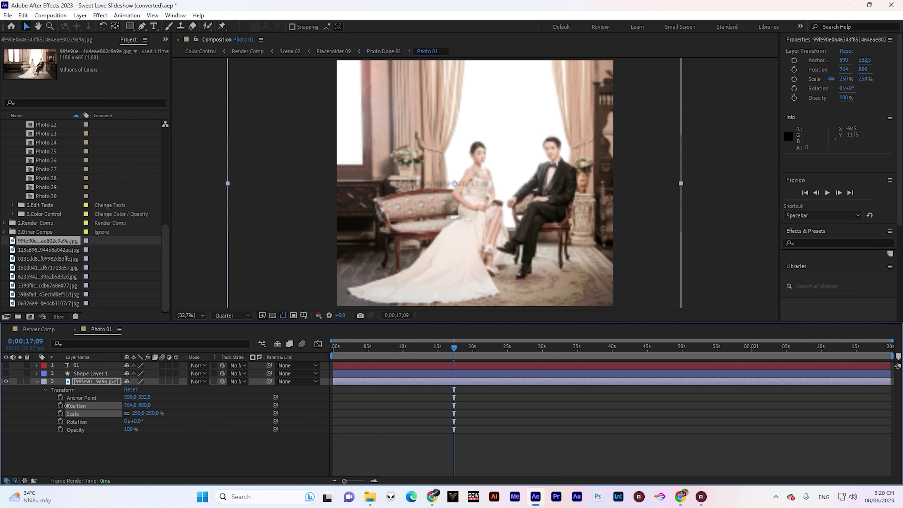
- Set the preview resolution to Full and return to the Render Comp
left_click(239, 316)
left_click(235, 325)
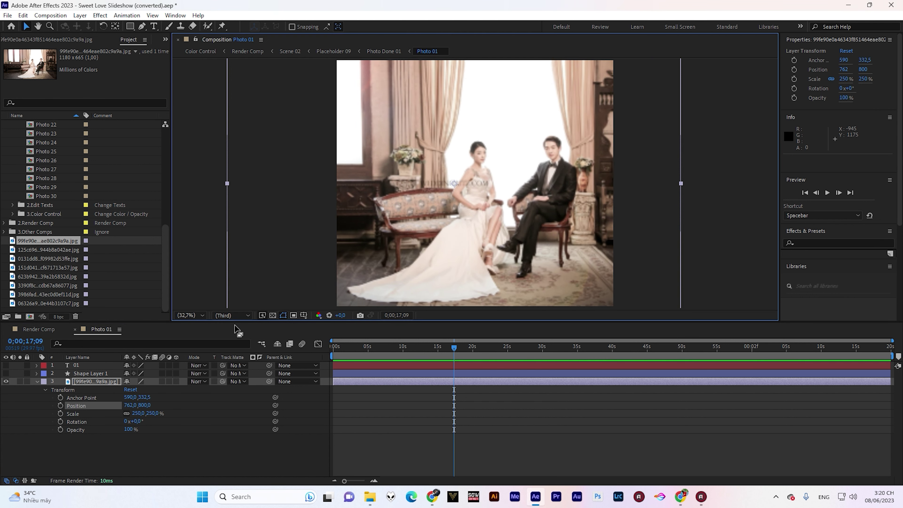
left_click(233, 315)
left_click(233, 333)
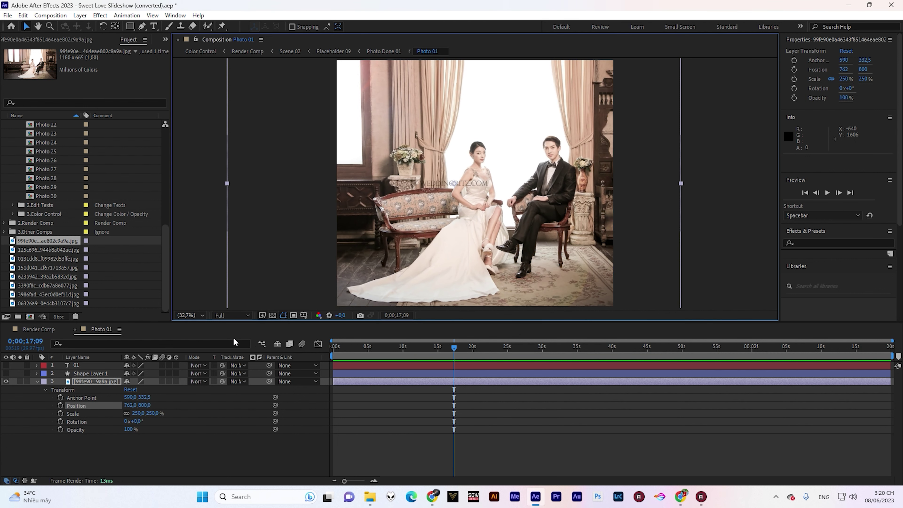
left_click(246, 318)
left_click(241, 322)
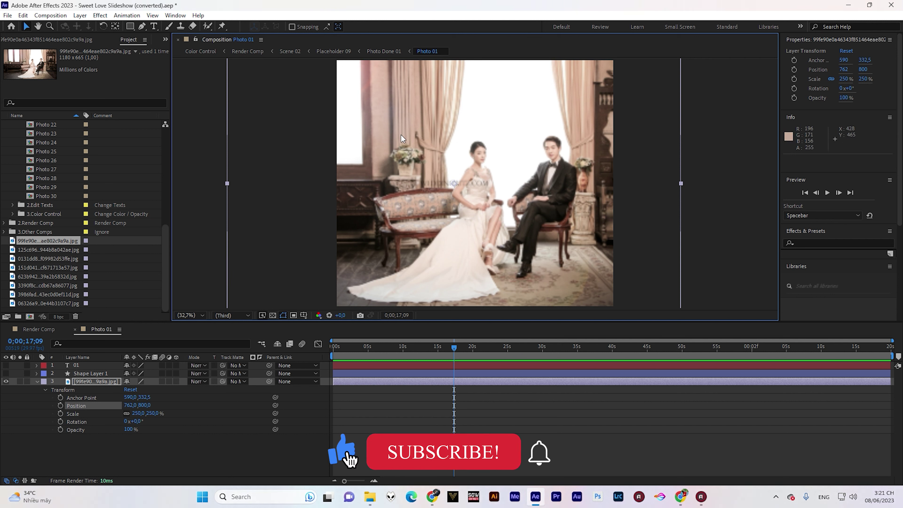
left_click(248, 316)
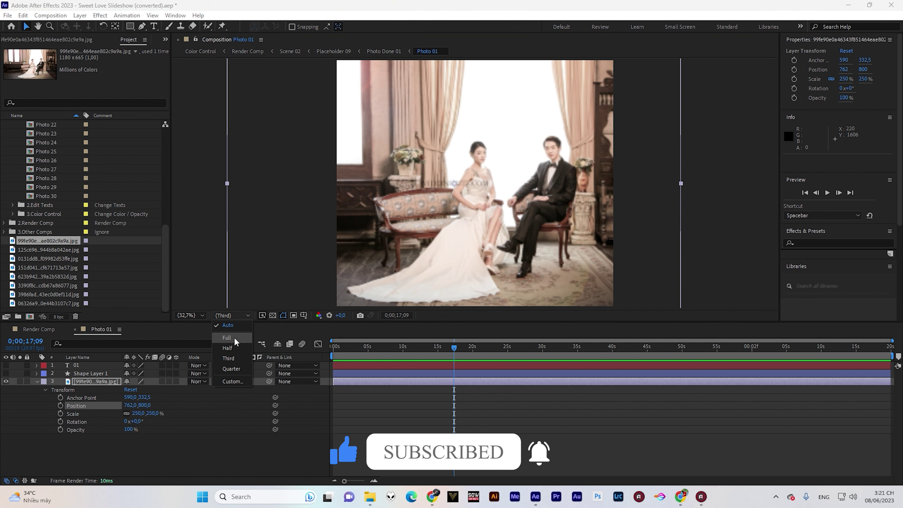
left_click(227, 337)
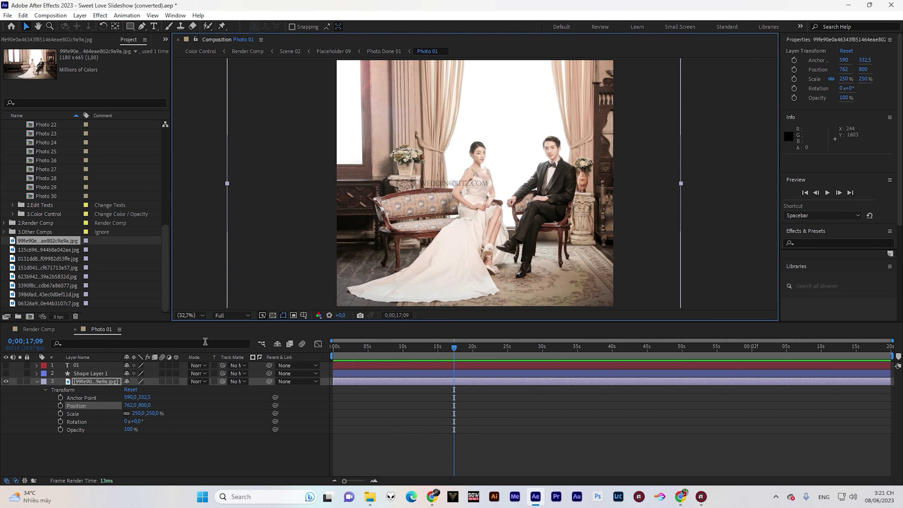
left_click(40, 329)
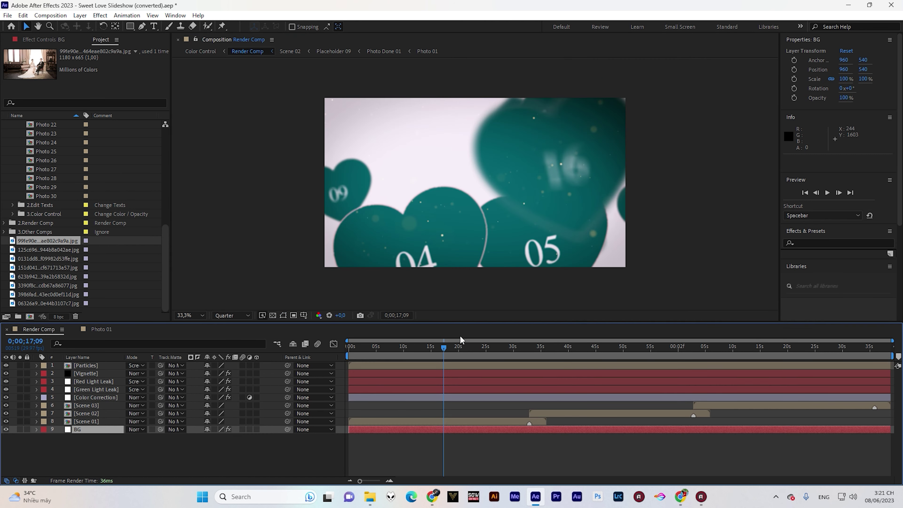
- Scrub the Render Comp to about 0;00;02;02 to see the couple photo inside a heart
left_click_drag(443, 348, 359, 353)
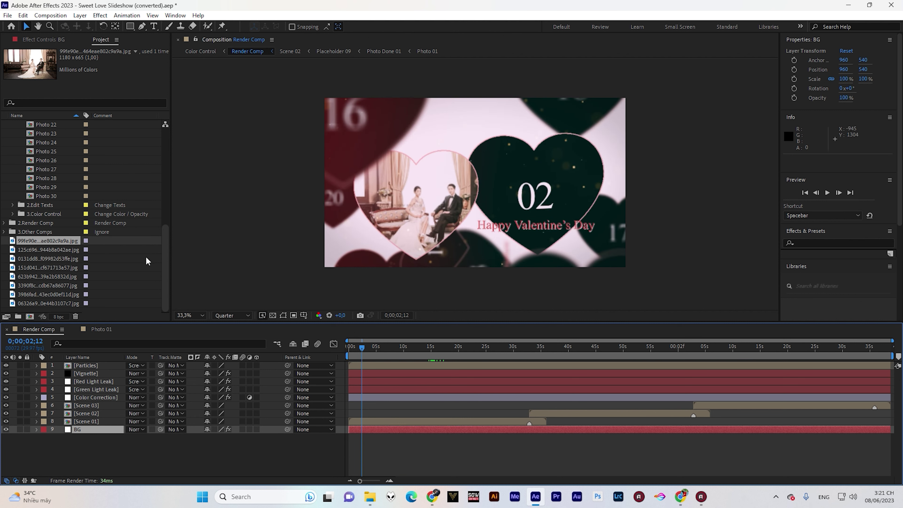
left_click_drag(165, 267, 164, 168)
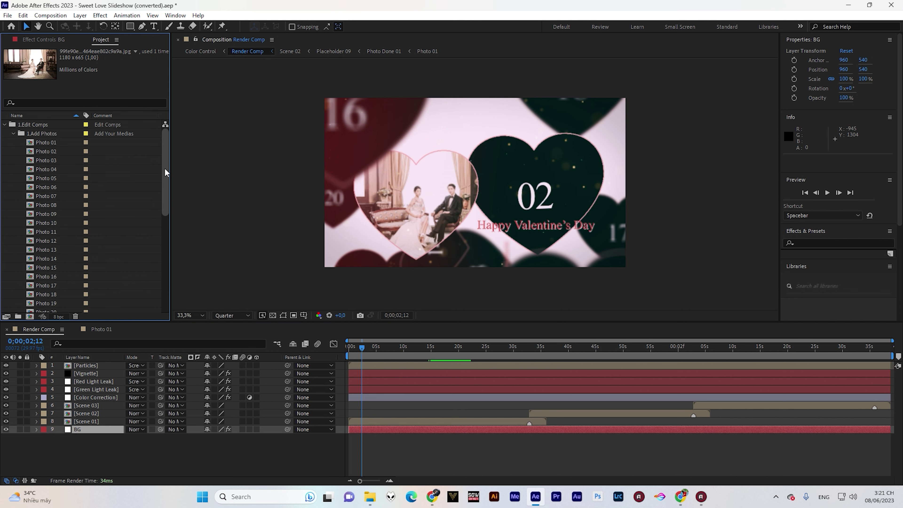
- Add the veranda wedding photo to Photo 02 and hide its number text and shape layers
double_click(32, 152)
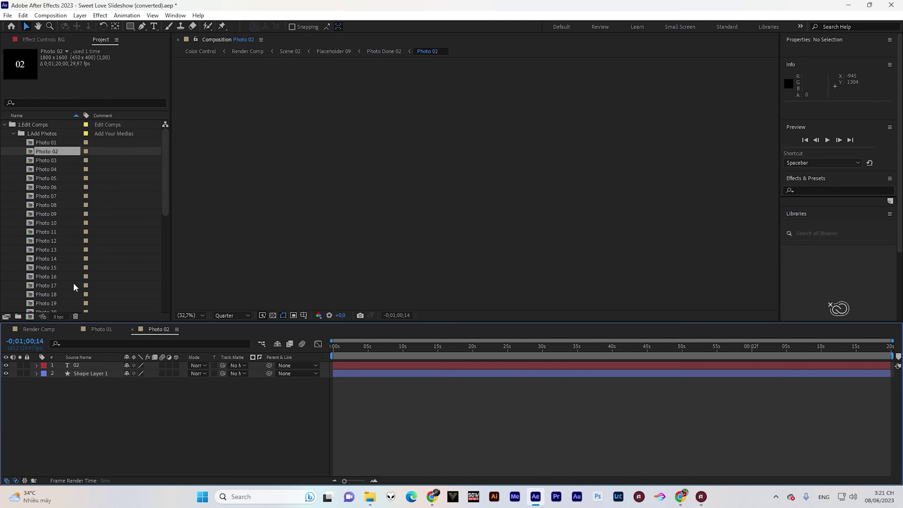
scroll(74, 287, "down", 5)
scroll(74, 287, "down", 1)
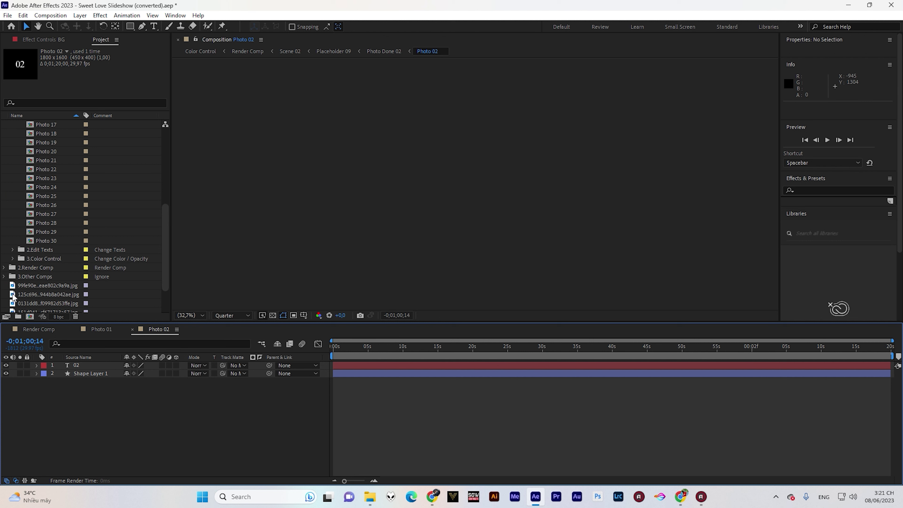
left_click_drag(12, 295, 31, 386)
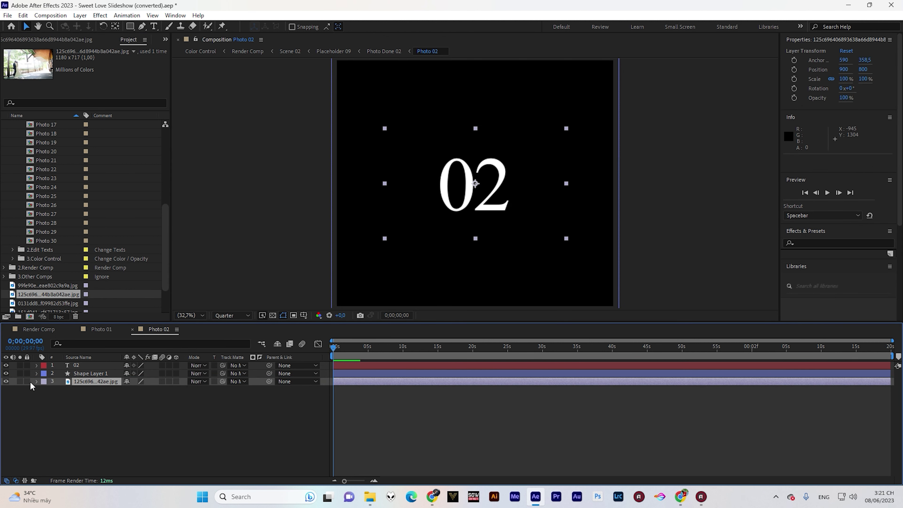
left_click(6, 374)
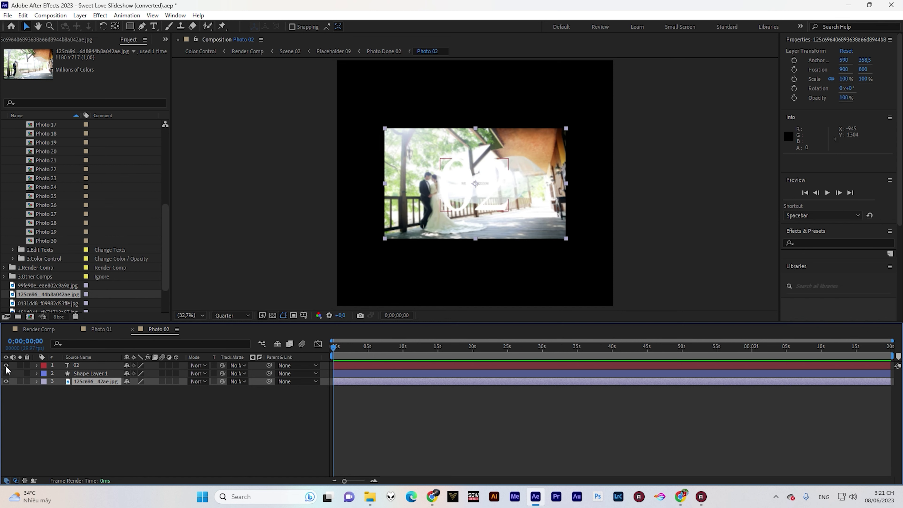
left_click_drag(6, 365, 5, 373)
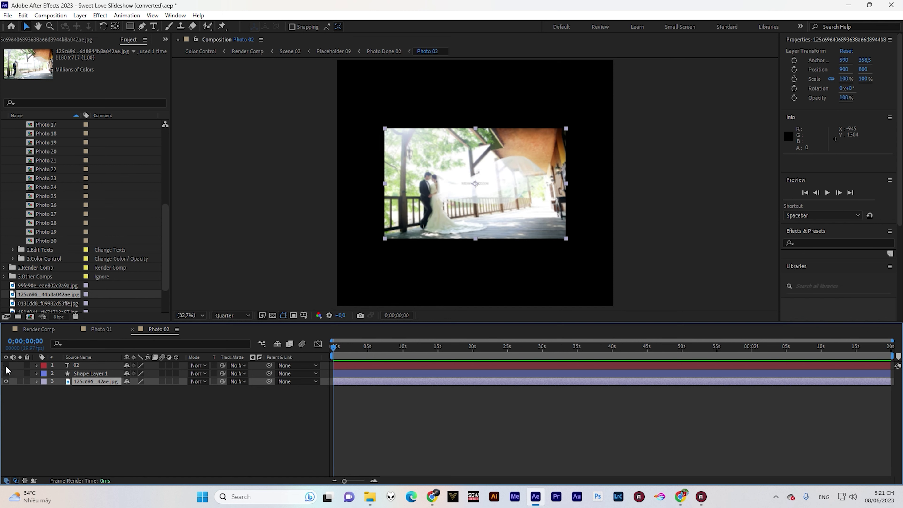
- Scale the photo to 229%, move it right to X 1326, and preview at Full resolution
left_click(36, 382)
left_click(44, 389)
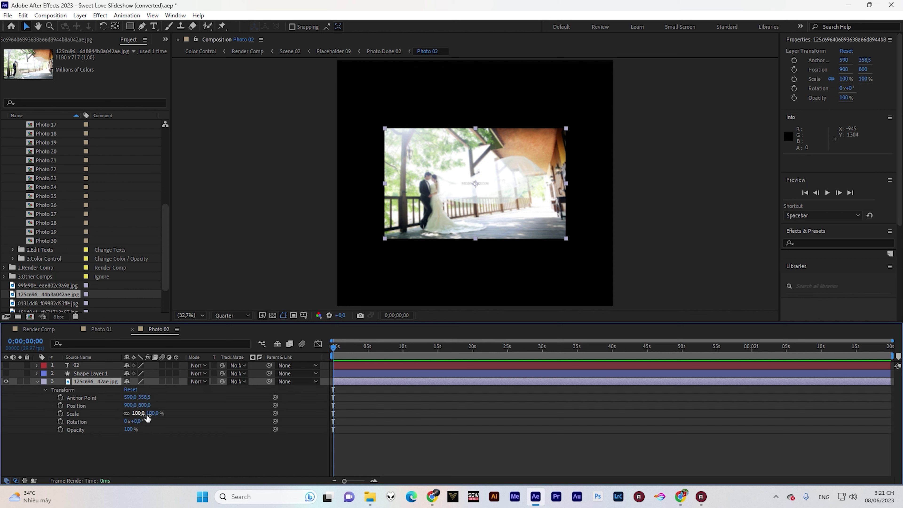
left_click_drag(148, 415, 212, 411)
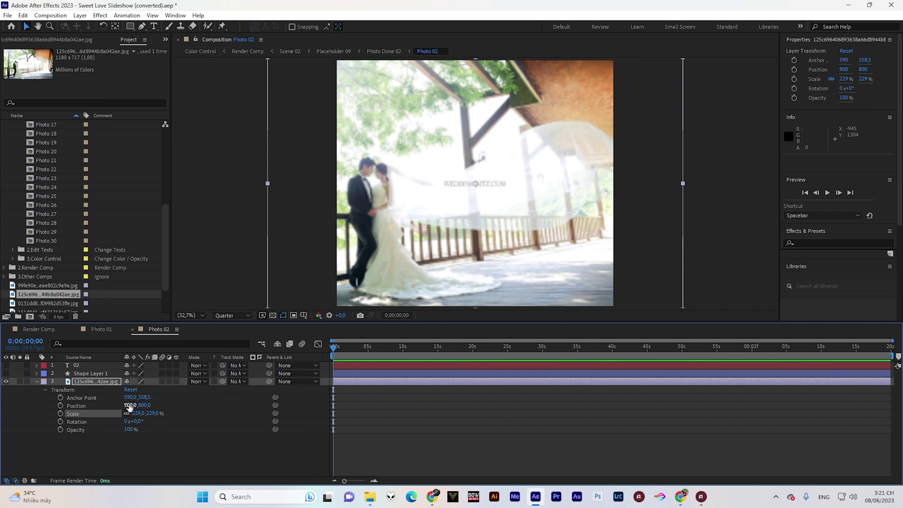
left_click_drag(130, 405, 328, 405)
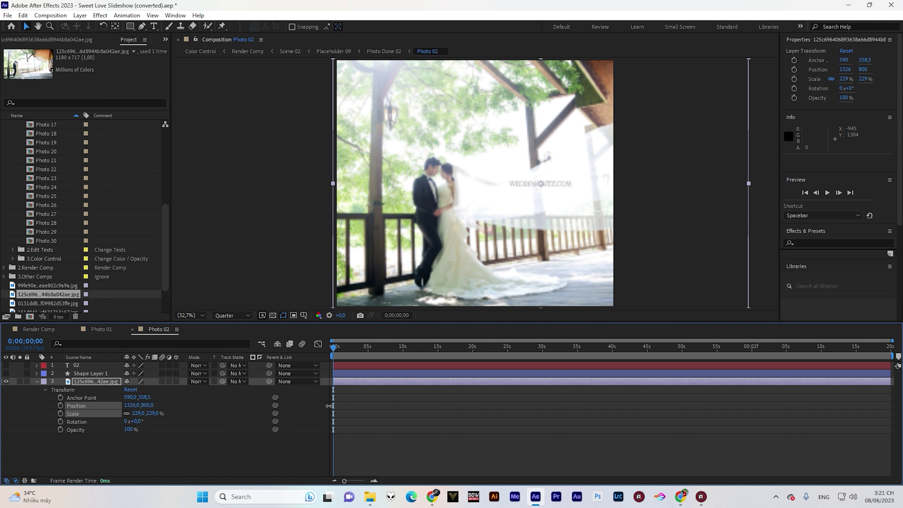
left_click(234, 316)
left_click(227, 359)
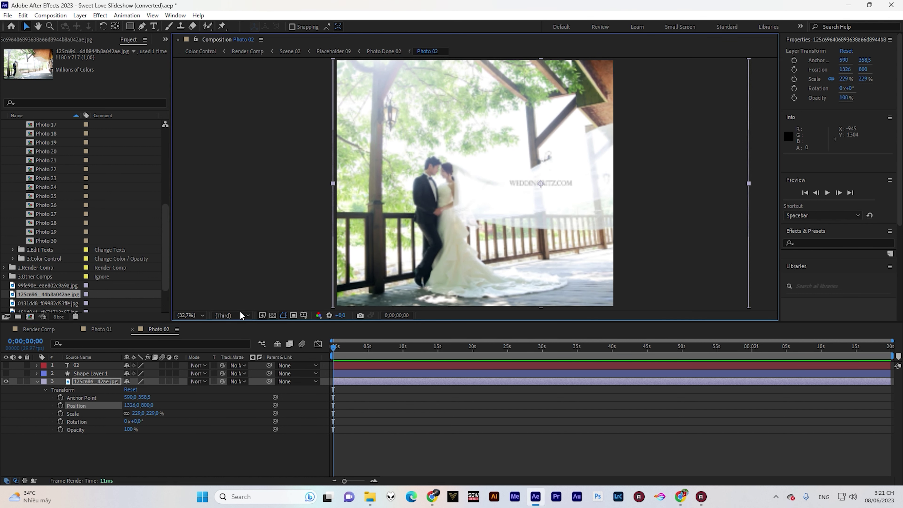
left_click(236, 315)
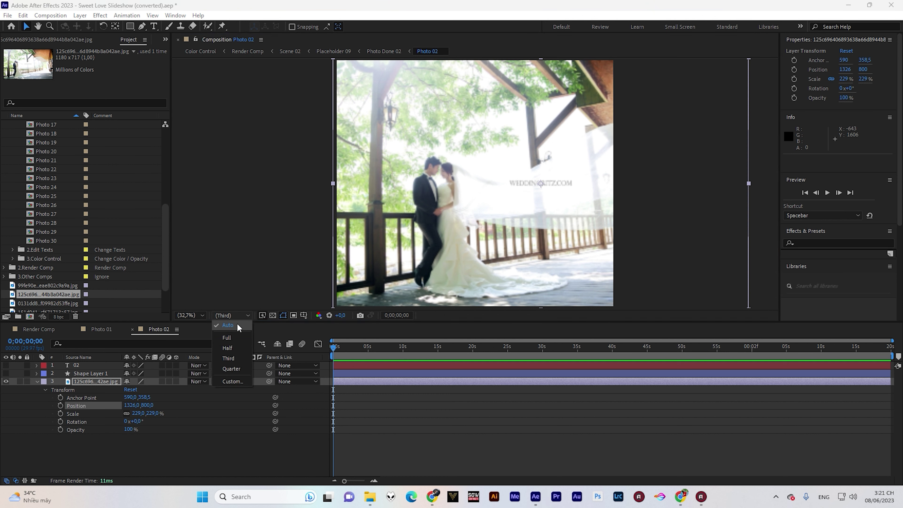
left_click(233, 336)
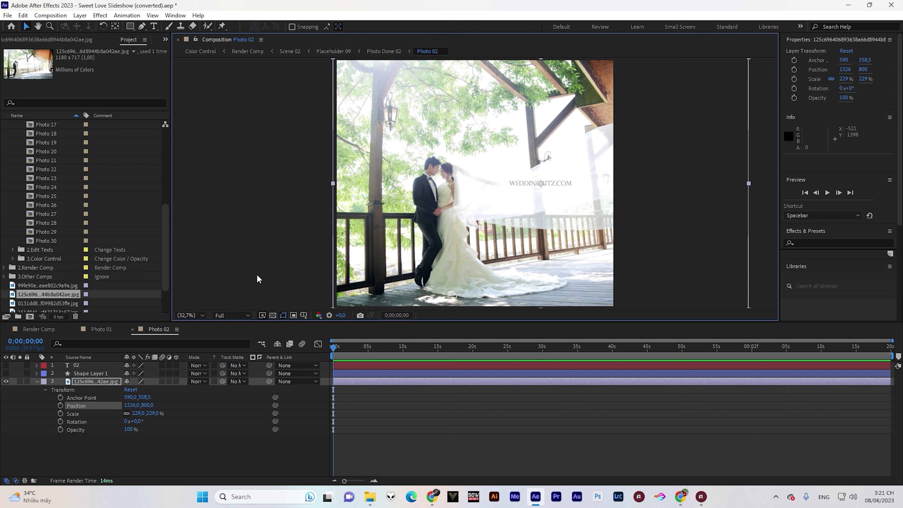
left_click(263, 259)
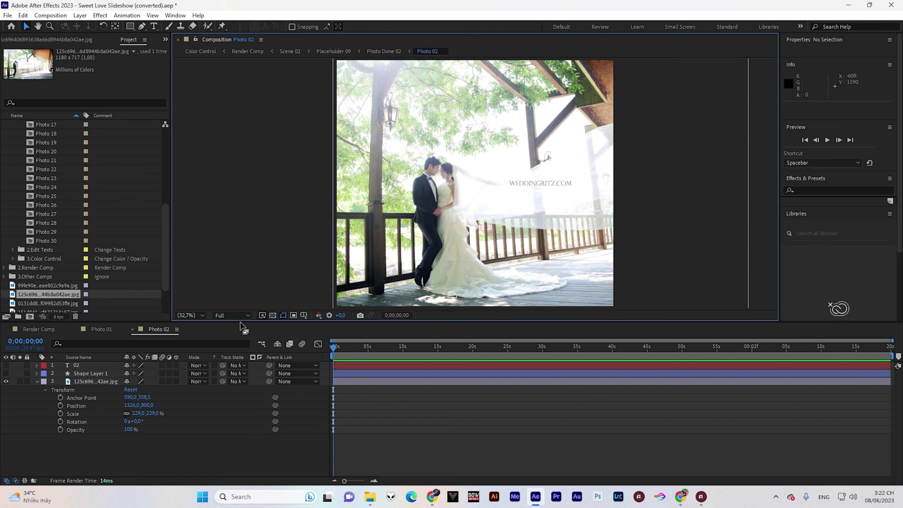
- Return to the Render Comp and scrub to about 0;00;02;12 to show both photos in hearts
left_click(39, 329)
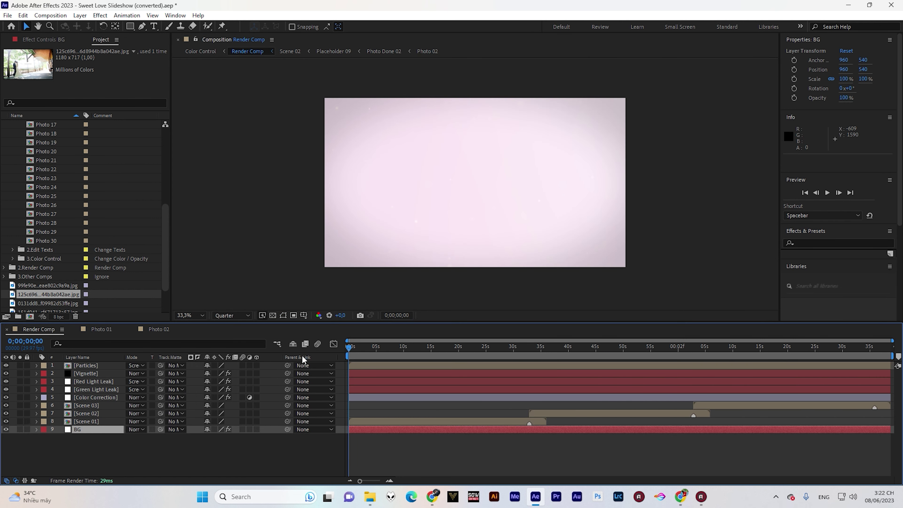
mouse_move(352, 347)
left_mouse_down()
mouse_move(399, 354)
mouse_move(370, 353)
left_mouse_up()
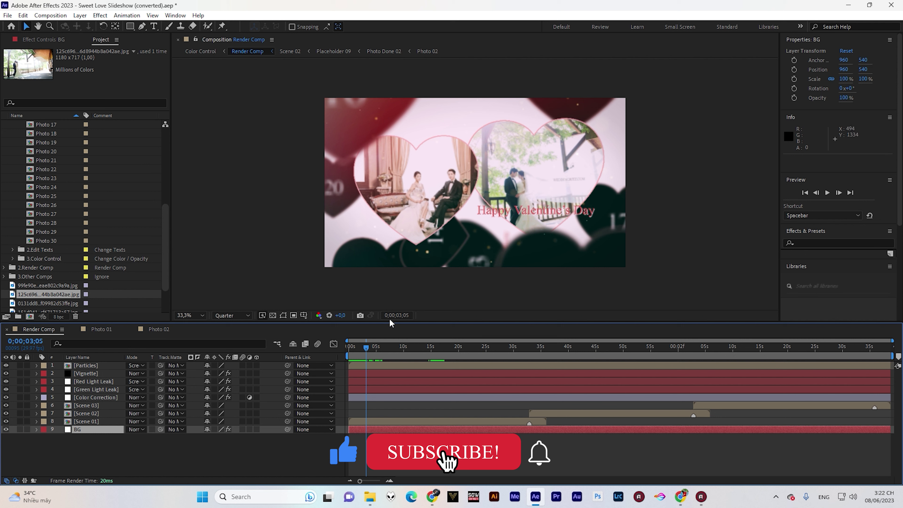
left_click(364, 348)
left_click_drag(364, 351, 362, 351)
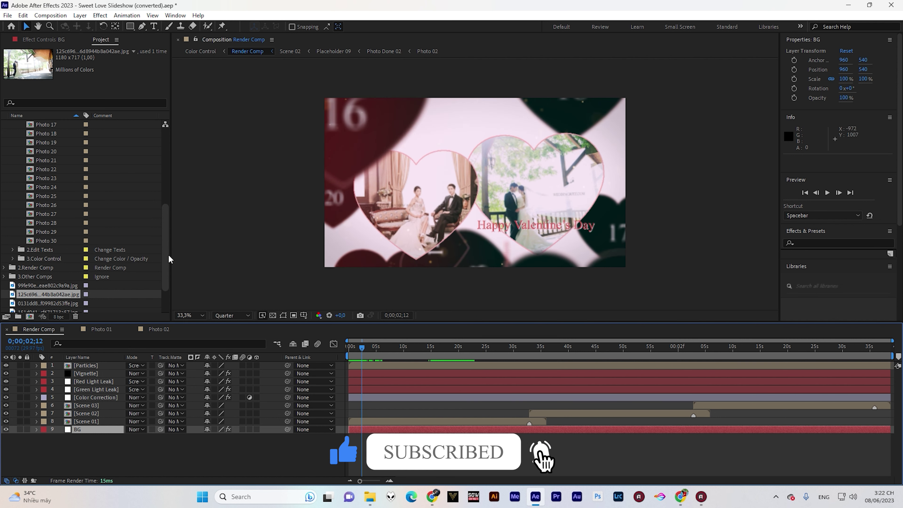
left_click_drag(165, 249, 164, 187)
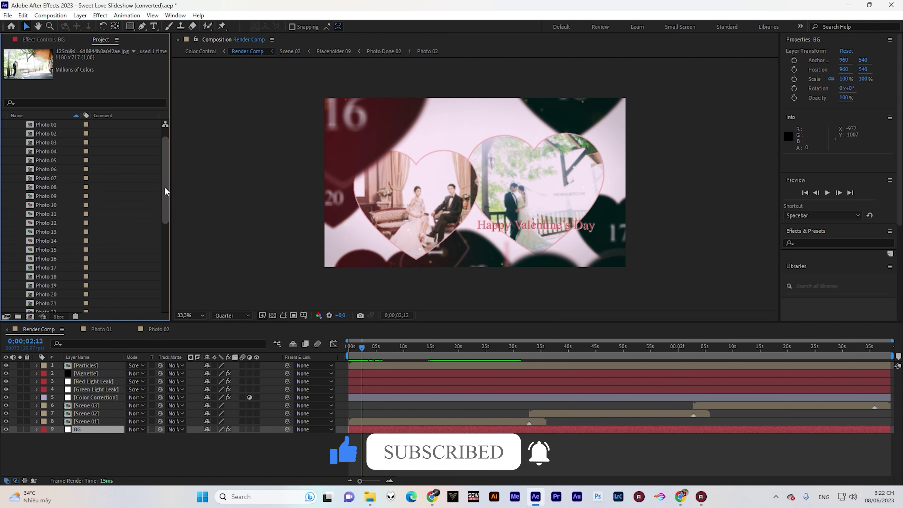
- Add the seated bride photo to Photo 03 and hide its shape and 03 number layers
double_click(31, 143)
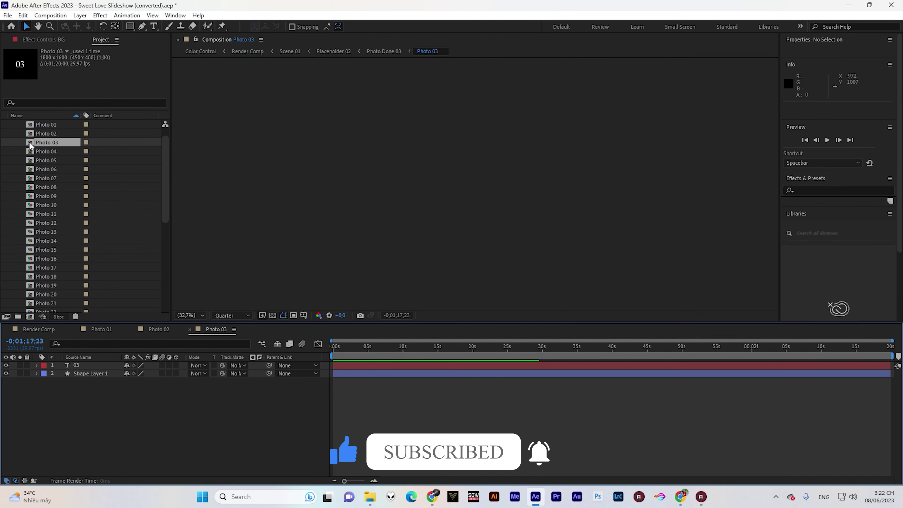
scroll(53, 249, "down", 3)
scroll(53, 251, "down", 4)
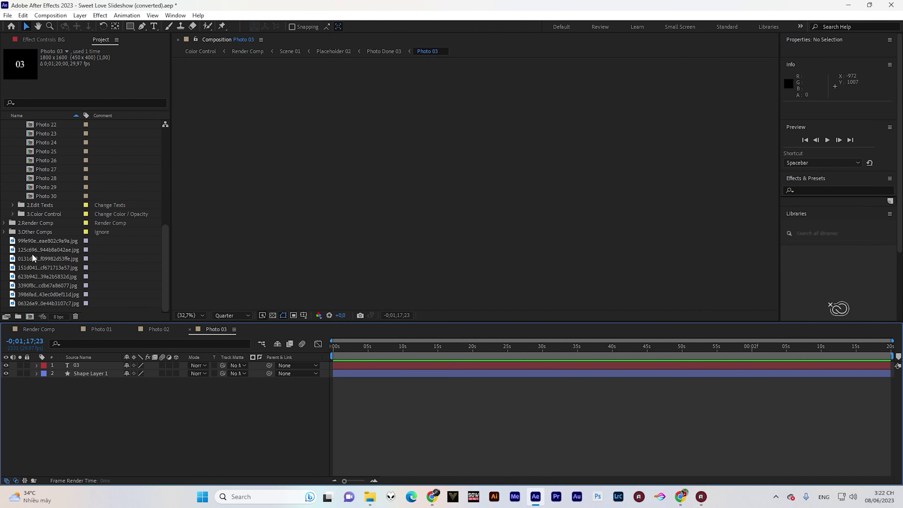
left_click(13, 259)
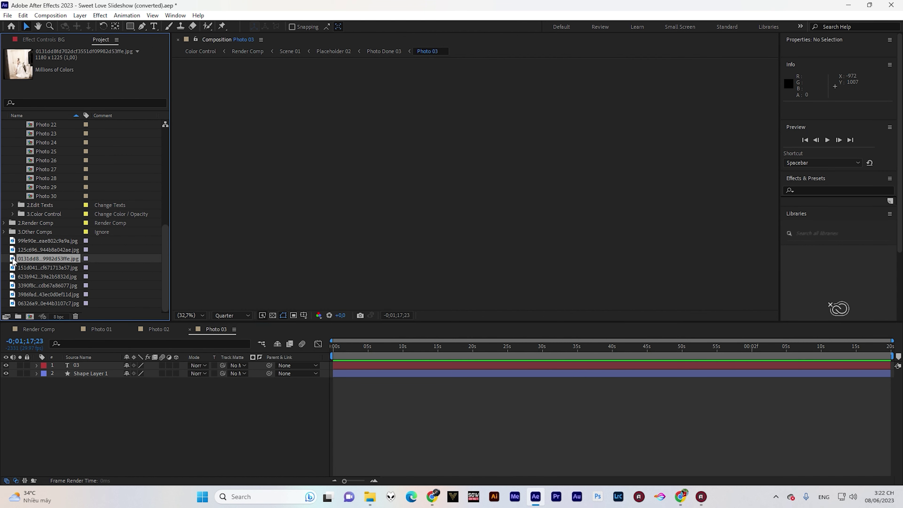
double_click(13, 259)
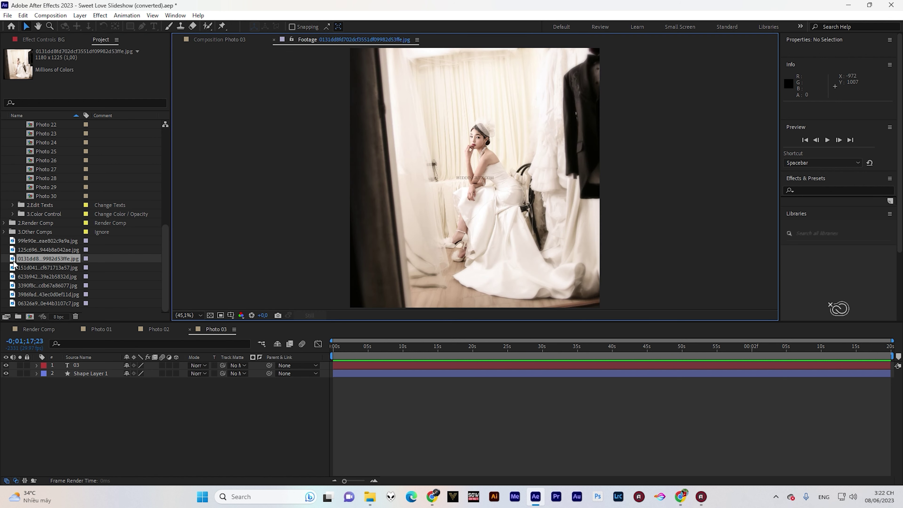
left_click_drag(12, 259, 38, 384)
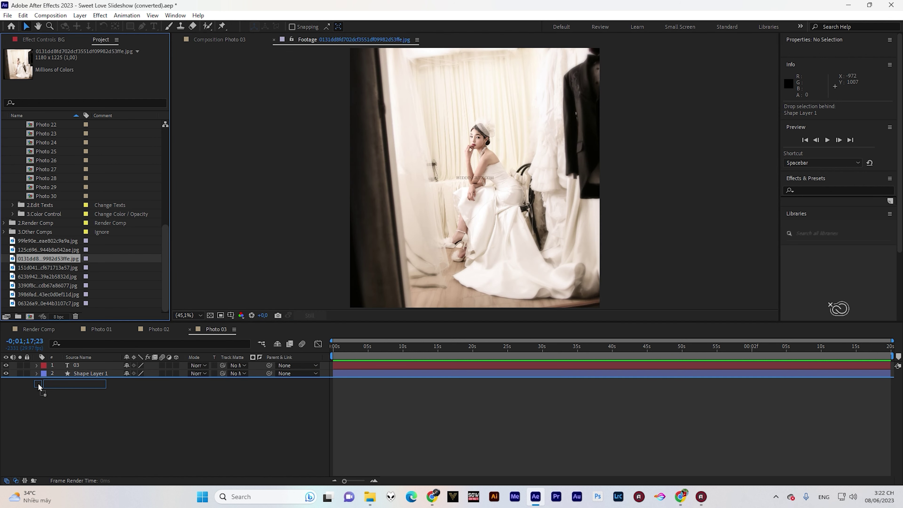
left_click(6, 373)
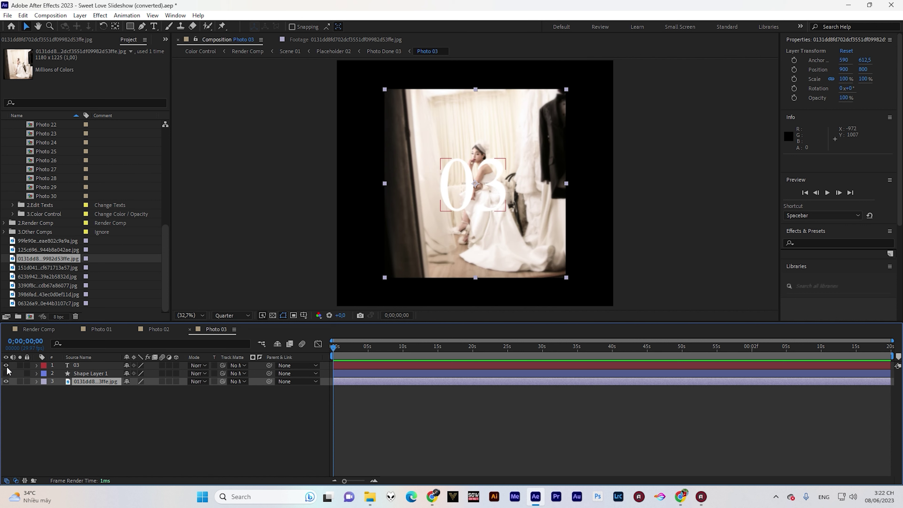
left_click(6, 365)
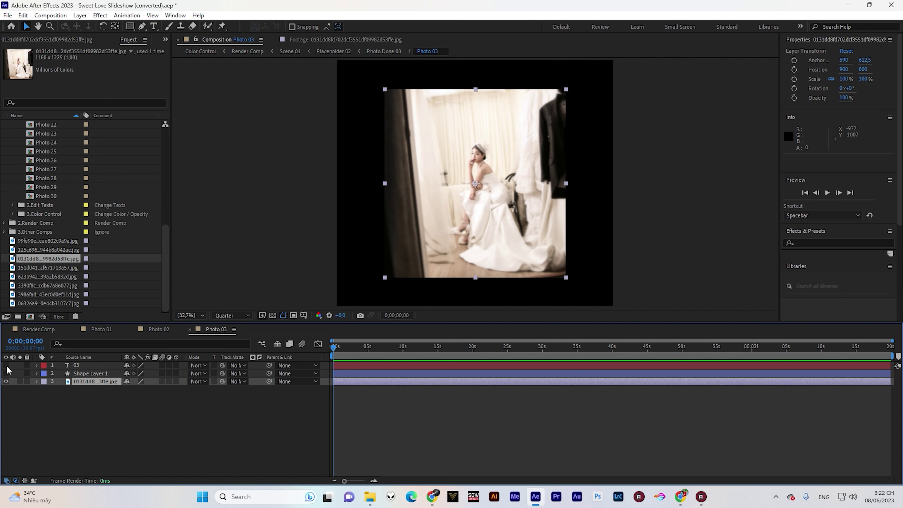
- Scale the bride photo to 164% and preview it at Full resolution
left_click(36, 382)
left_click(45, 390)
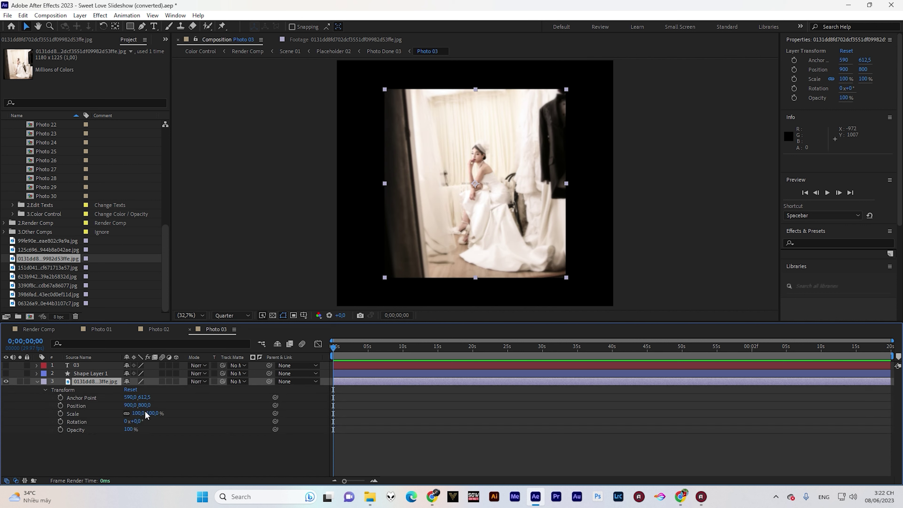
mouse_move(149, 413)
left_mouse_down()
mouse_move(182, 412)
mouse_move(195, 394)
left_mouse_up()
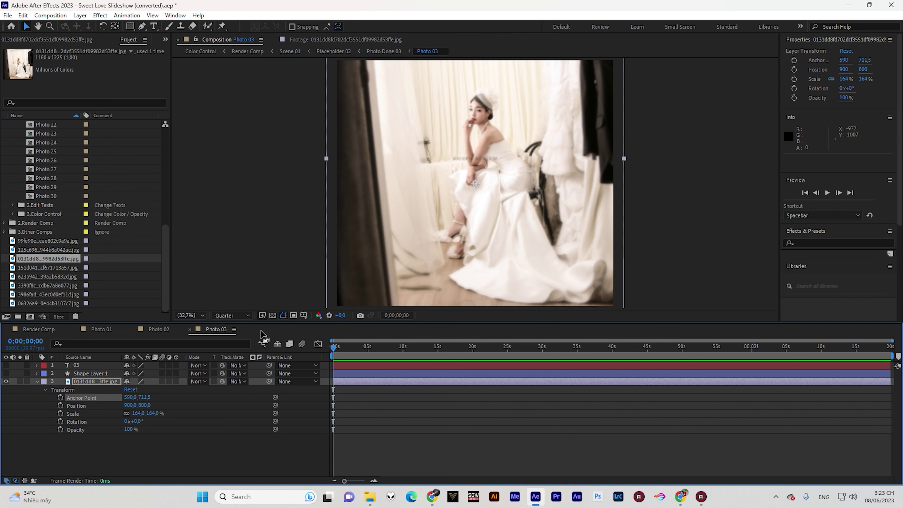
left_click(242, 317)
left_click(234, 338)
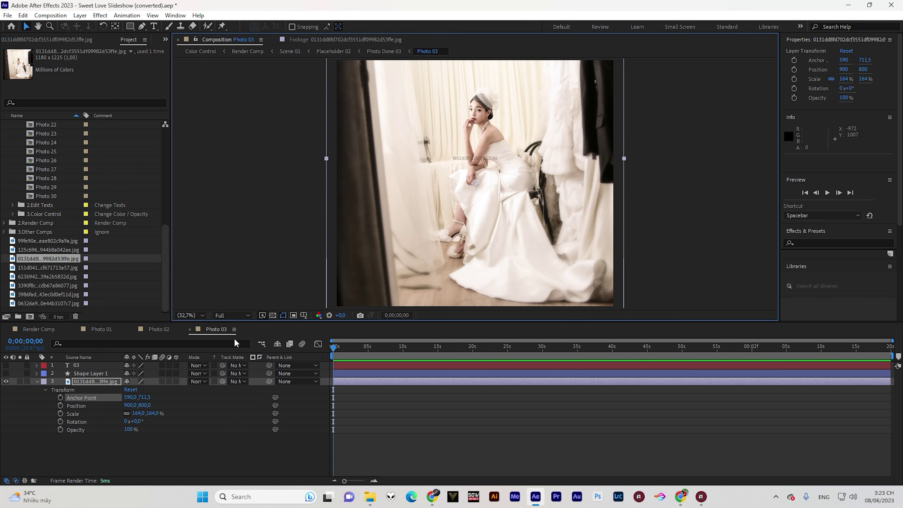
- Scrub through the Render Comp slideshow, then collapse 1.Add Photos and expand 2.Edit Texts
left_click(41, 329)
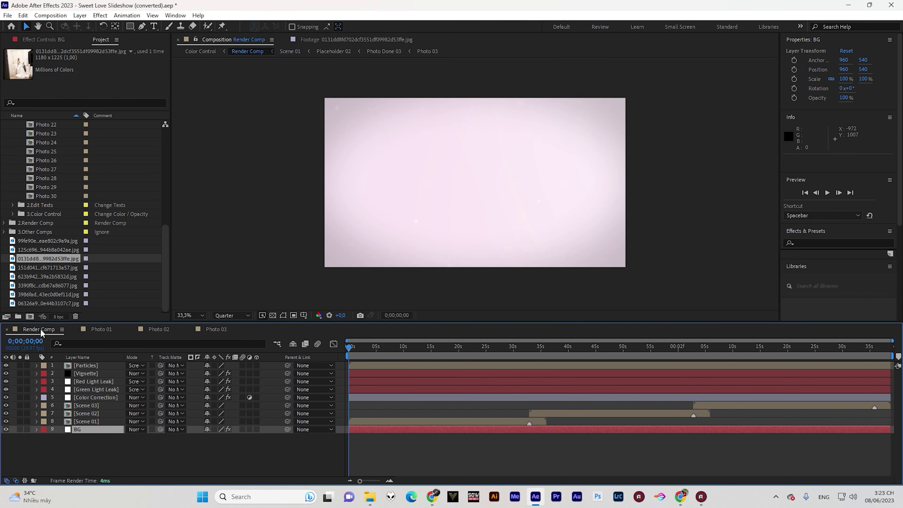
left_click_drag(348, 352, 407, 356)
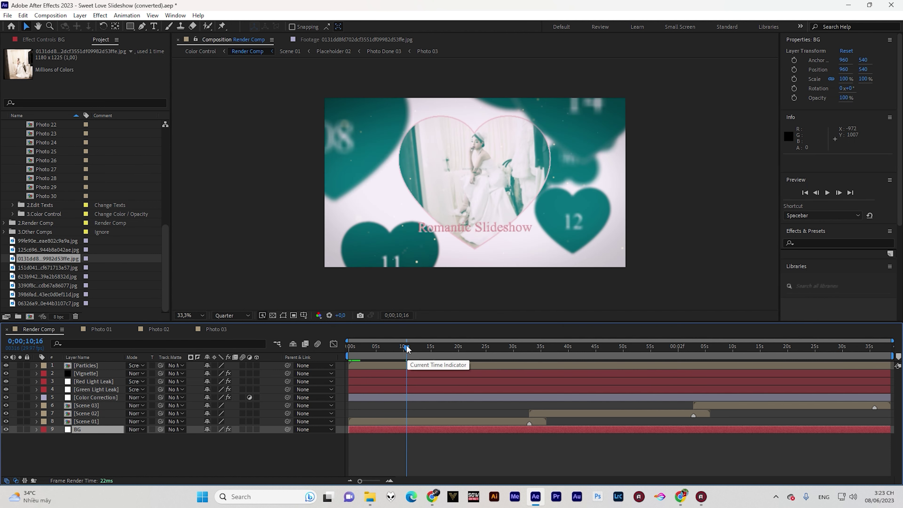
left_click_drag(407, 349, 366, 354)
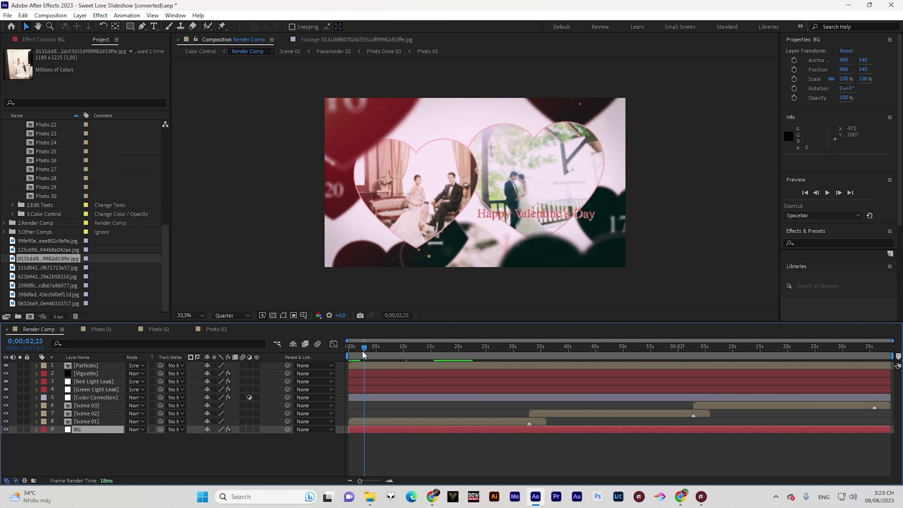
left_click_drag(366, 350, 361, 350)
left_click_drag(167, 274, 176, 178)
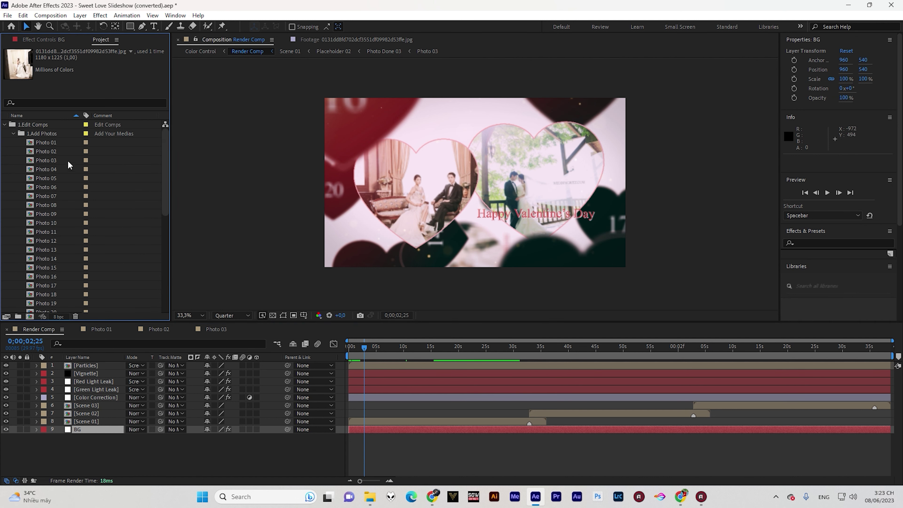
left_click(13, 134)
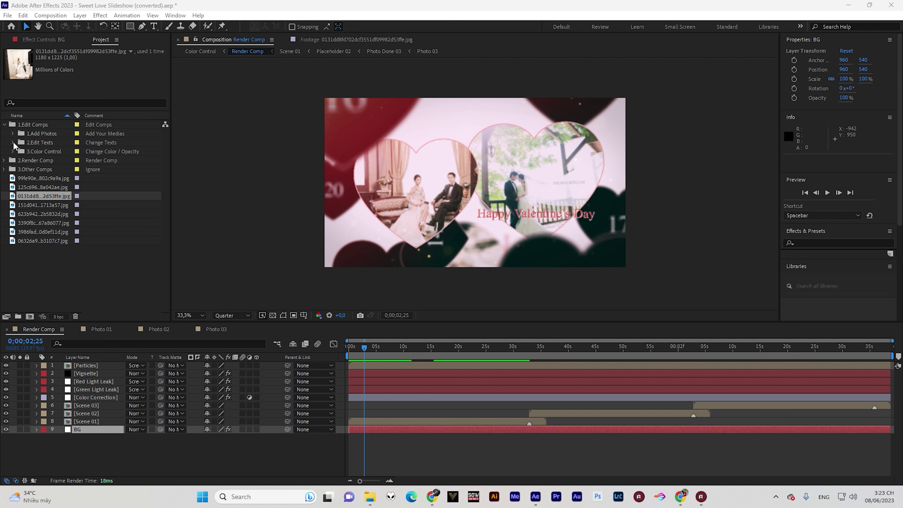
left_click(13, 142)
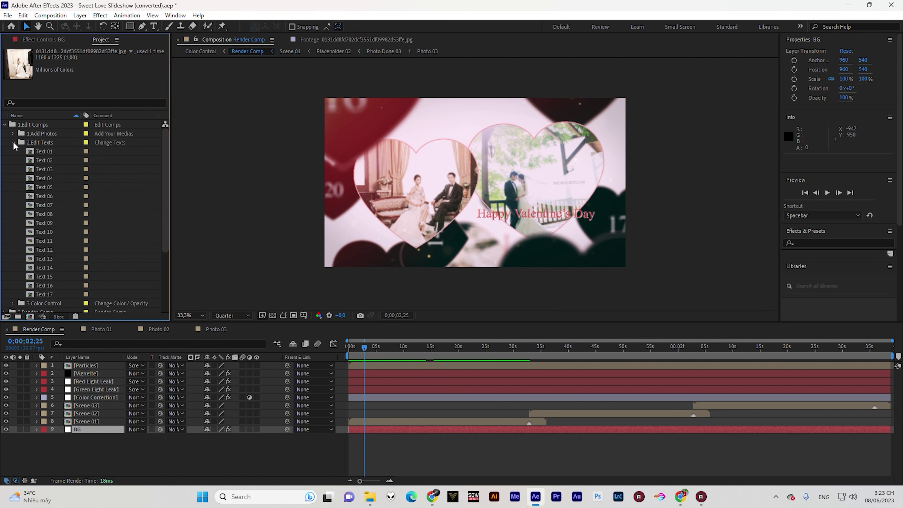
- In the Text 01 composition, delete 'Happy Valentine's Day' and type 'kỷ niệm ngày cưới'
double_click(31, 152)
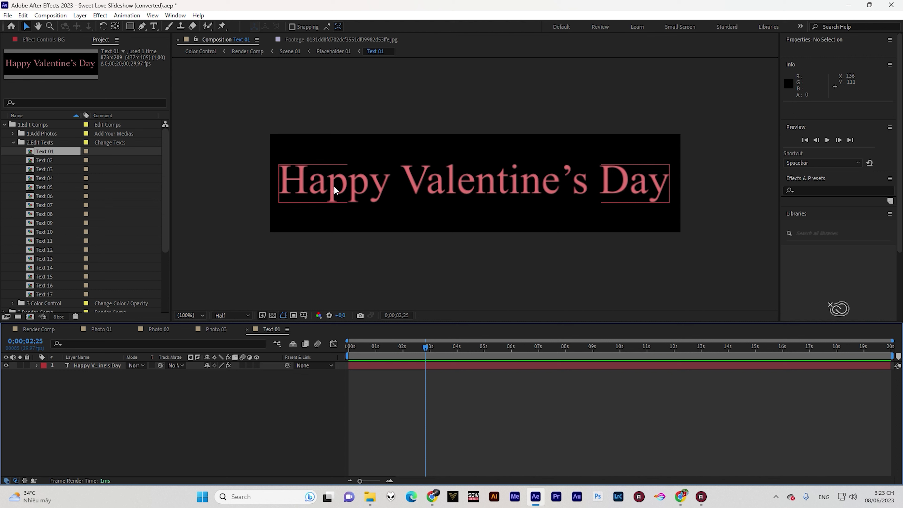
double_click(334, 185)
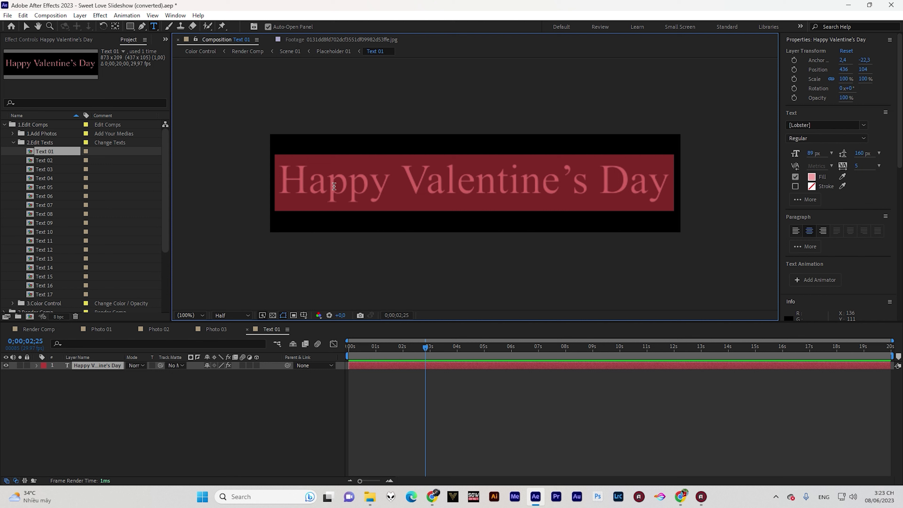
key("BackSpace")
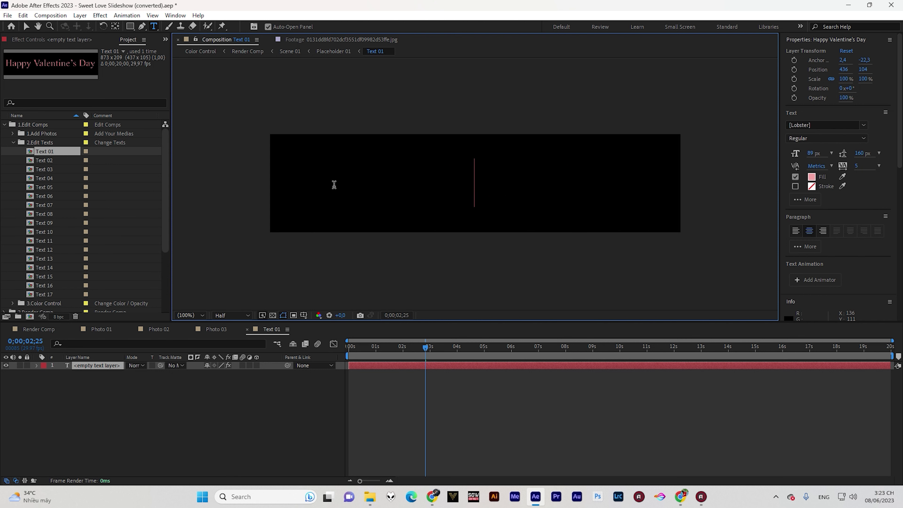
type("kyr")
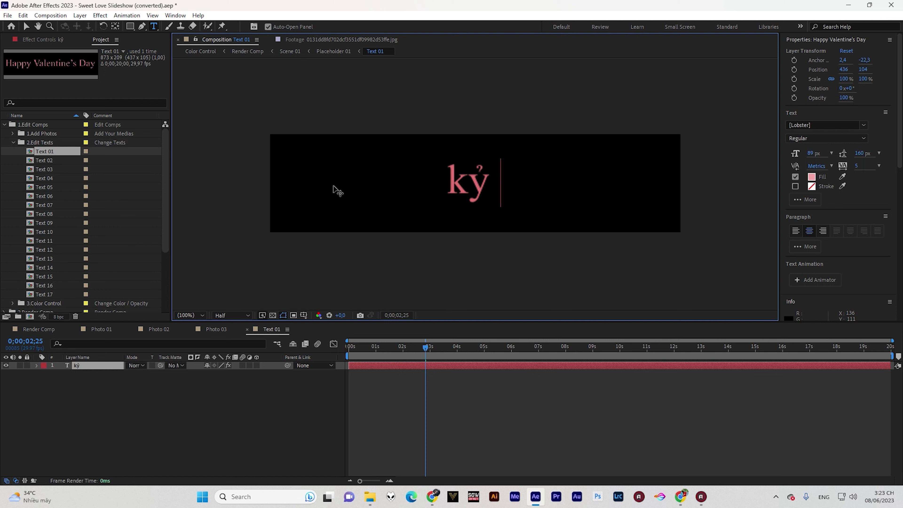
type(" niejm nga")
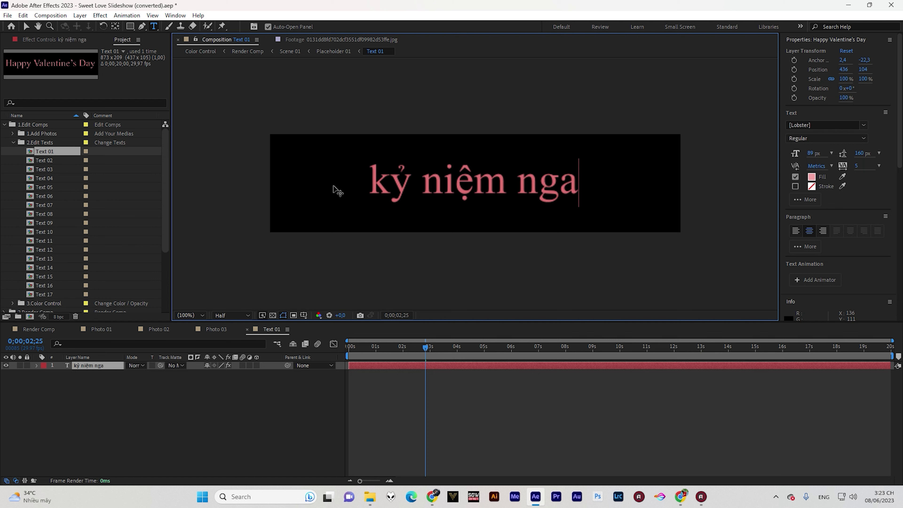
type("yf cuowi")
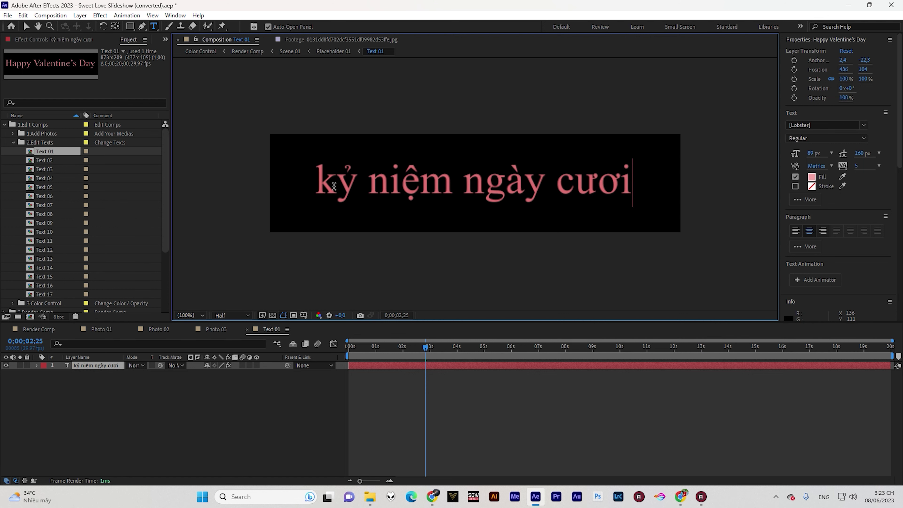
type("s")
- Back in the Render Comp, scrub the playhead forward to preview the new 'kỷ niệm ngày cưới' title
left_click(46, 329)
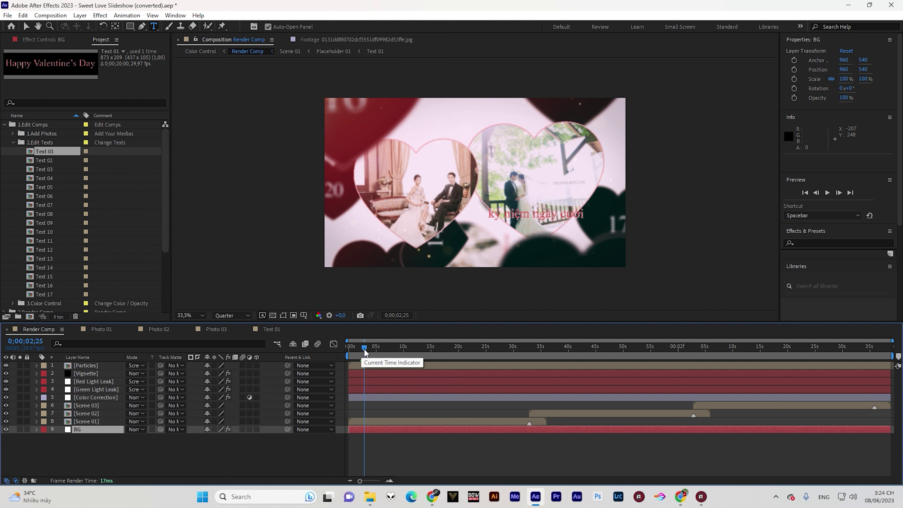
left_click_drag(364, 349, 406, 349)
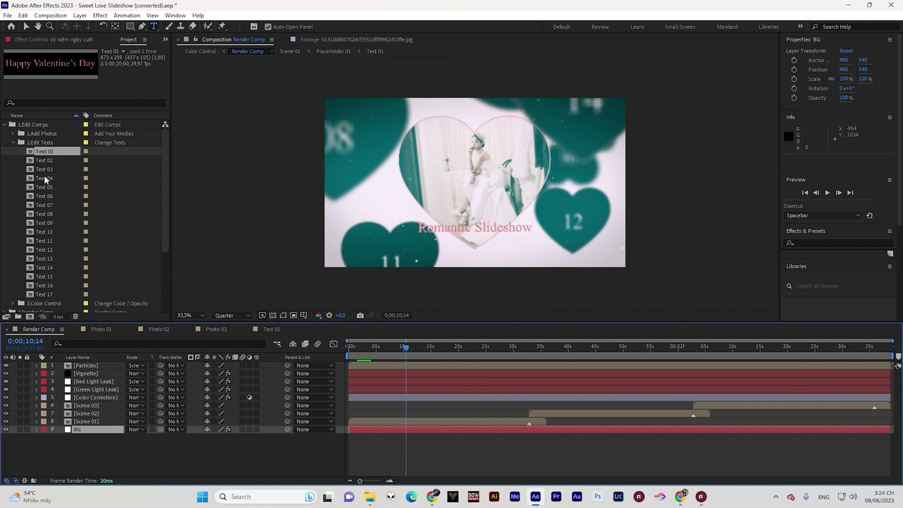
- In Text 02, replace 'Romantic Slideshow' with 'kỷ niệm yêu thương', then return to the Render Comp
double_click(32, 161)
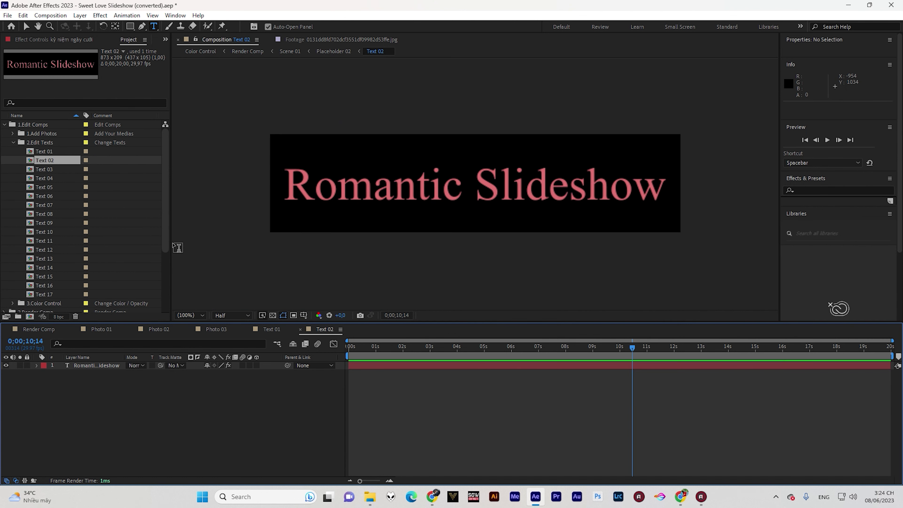
double_click(318, 191)
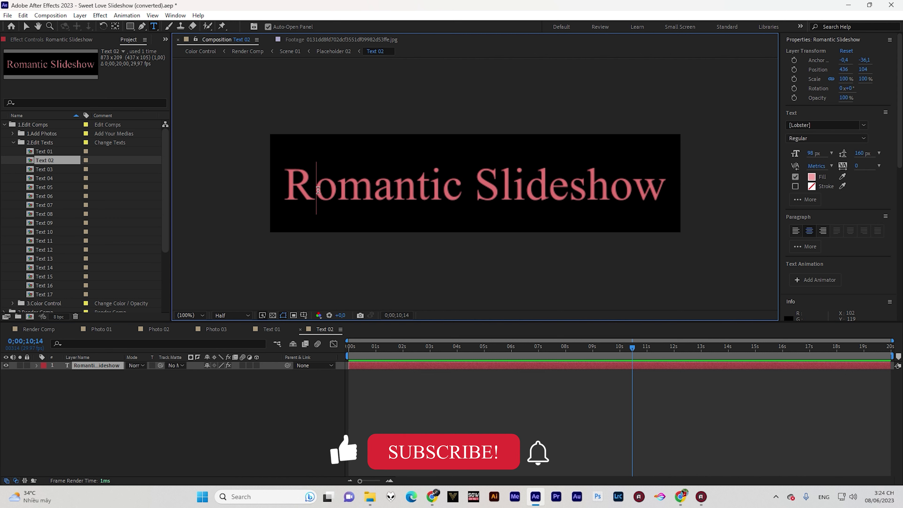
left_click_drag(283, 189, 657, 190)
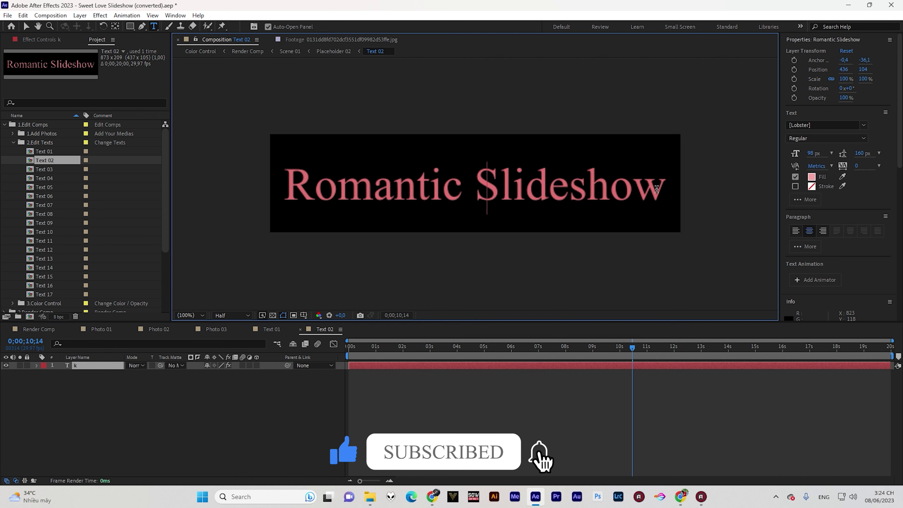
type("kye")
key("BackSpace")
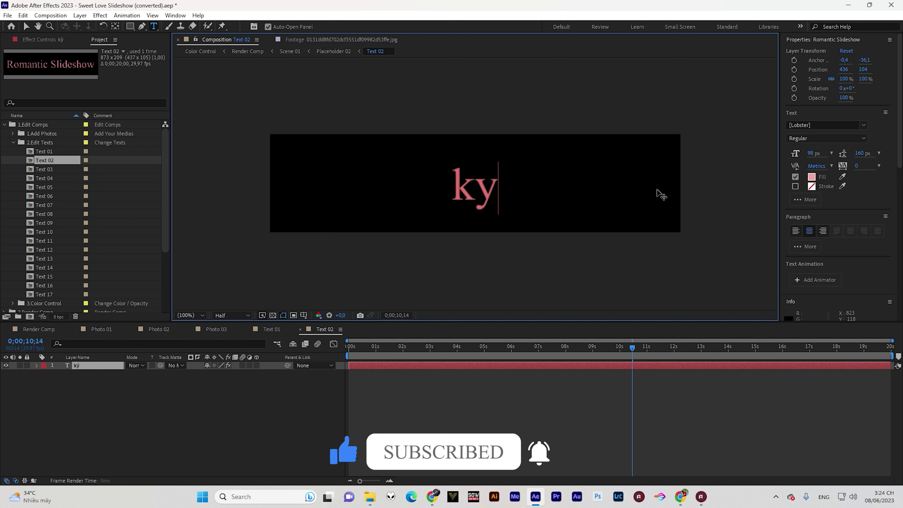
type("r nuee")
key("BackSpace")
key("BackSpace")
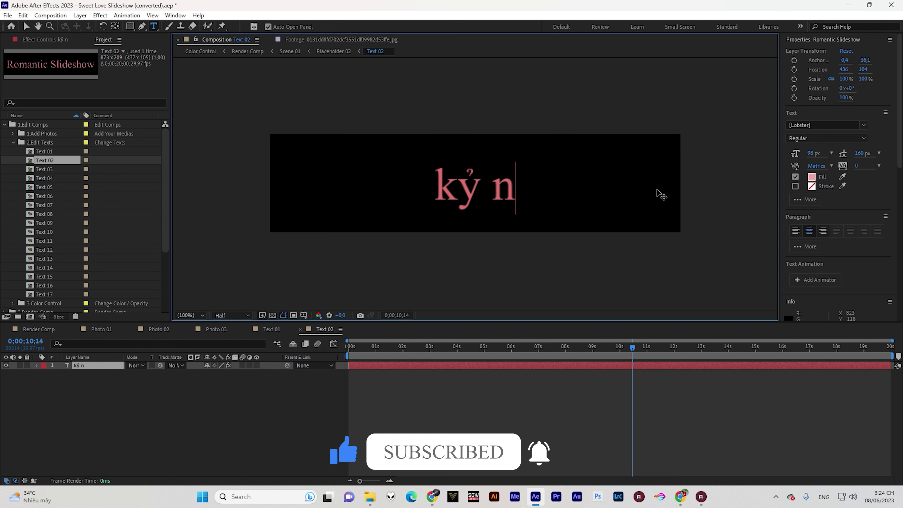
type("iêmj yeeu t")
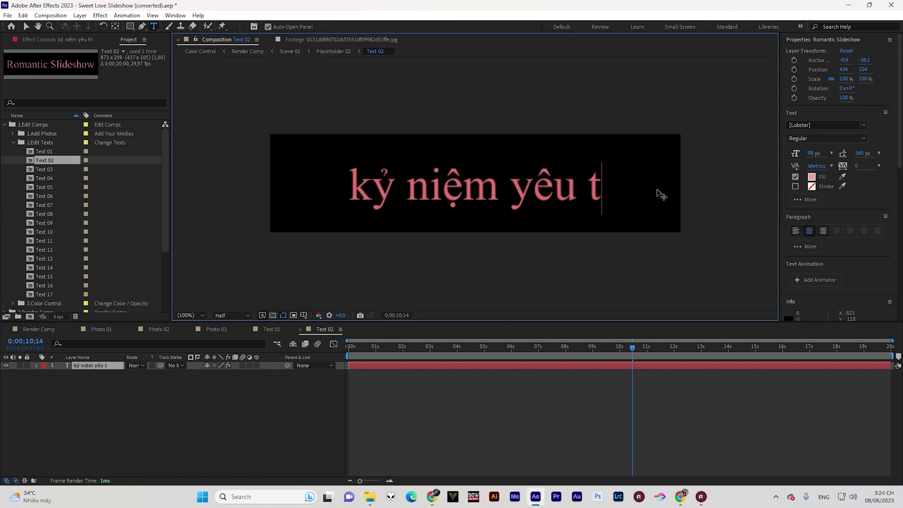
type("huoeng")
key("BackSpace")
key("BackSpace")
key("BackSpace")
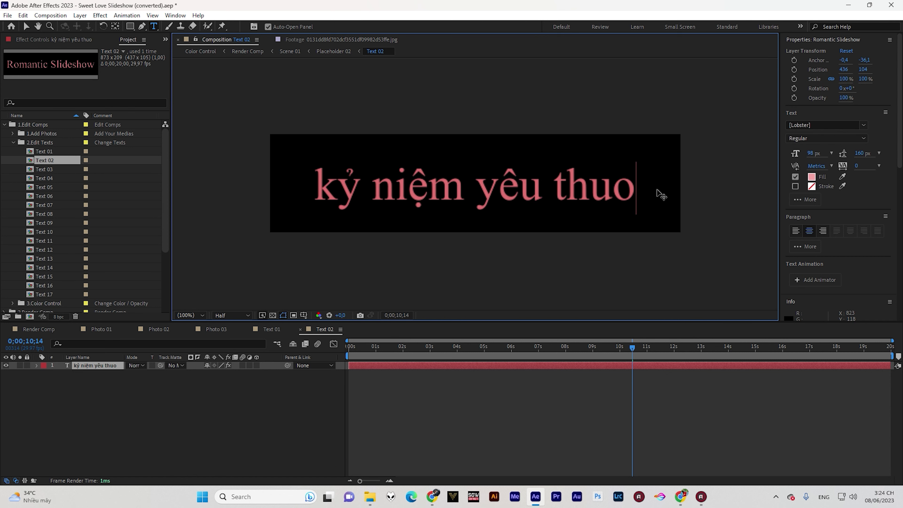
type("wng")
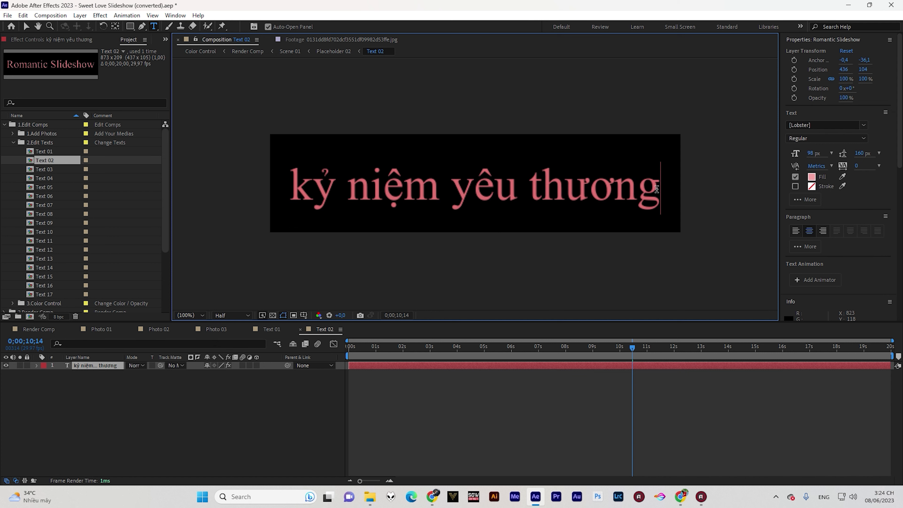
left_click(38, 329)
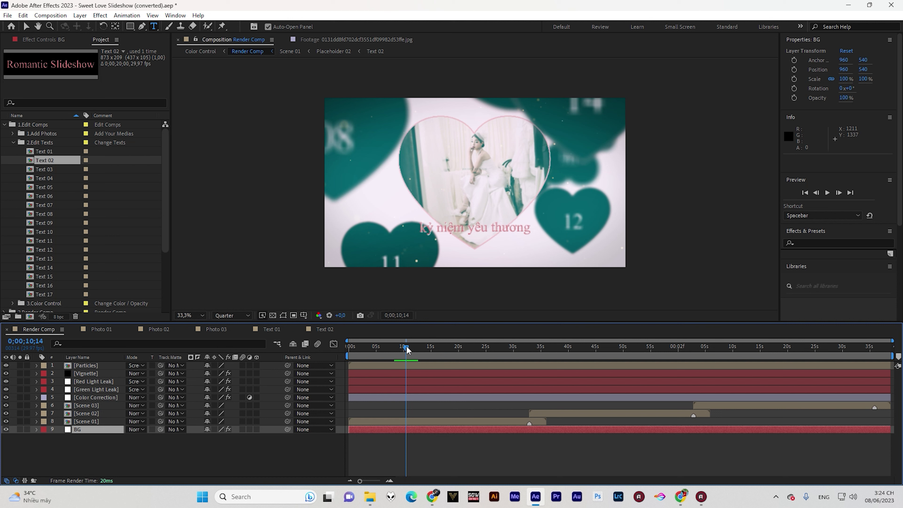
left_click_drag(408, 351, 400, 352)
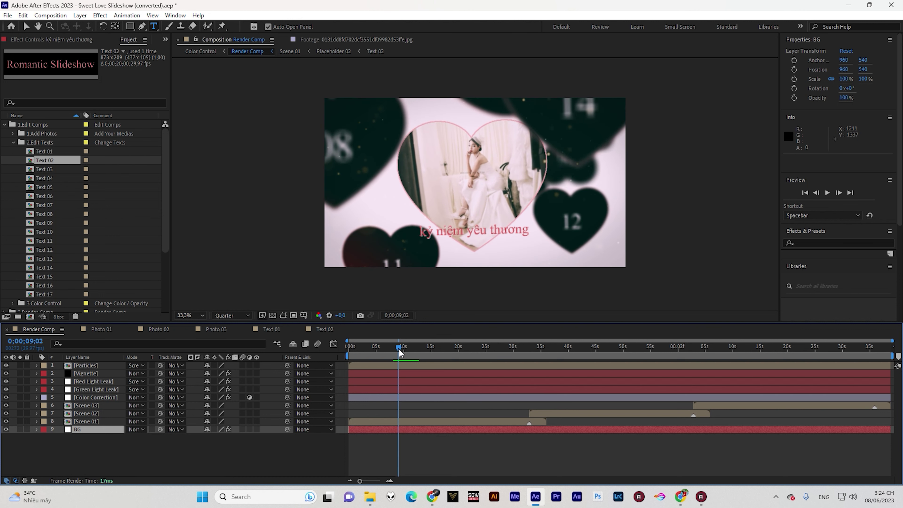
left_click(405, 350)
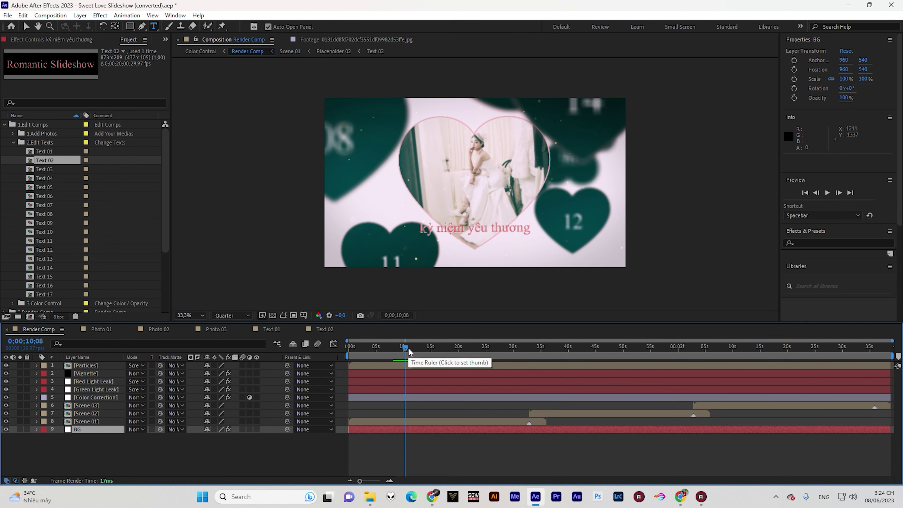